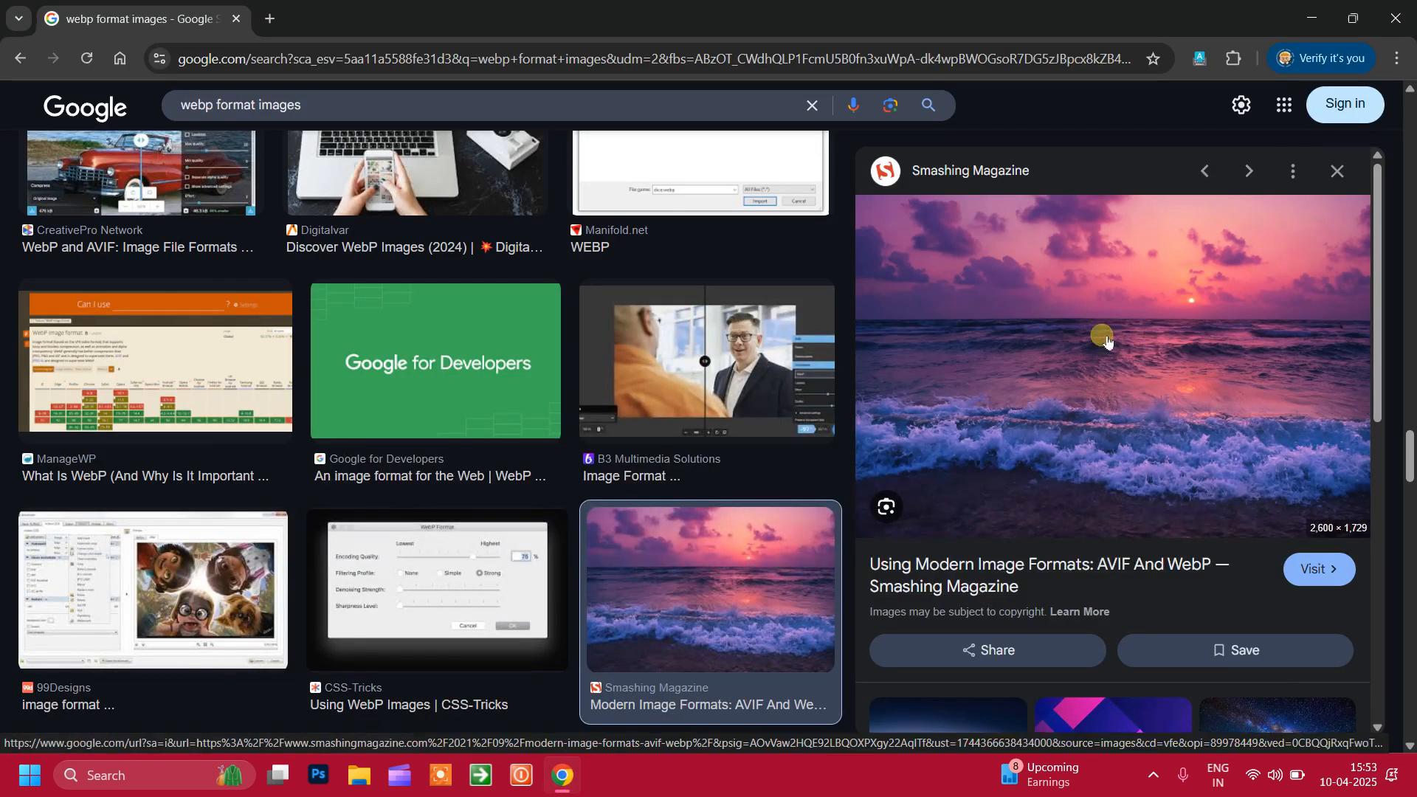
right_click(1093, 319)
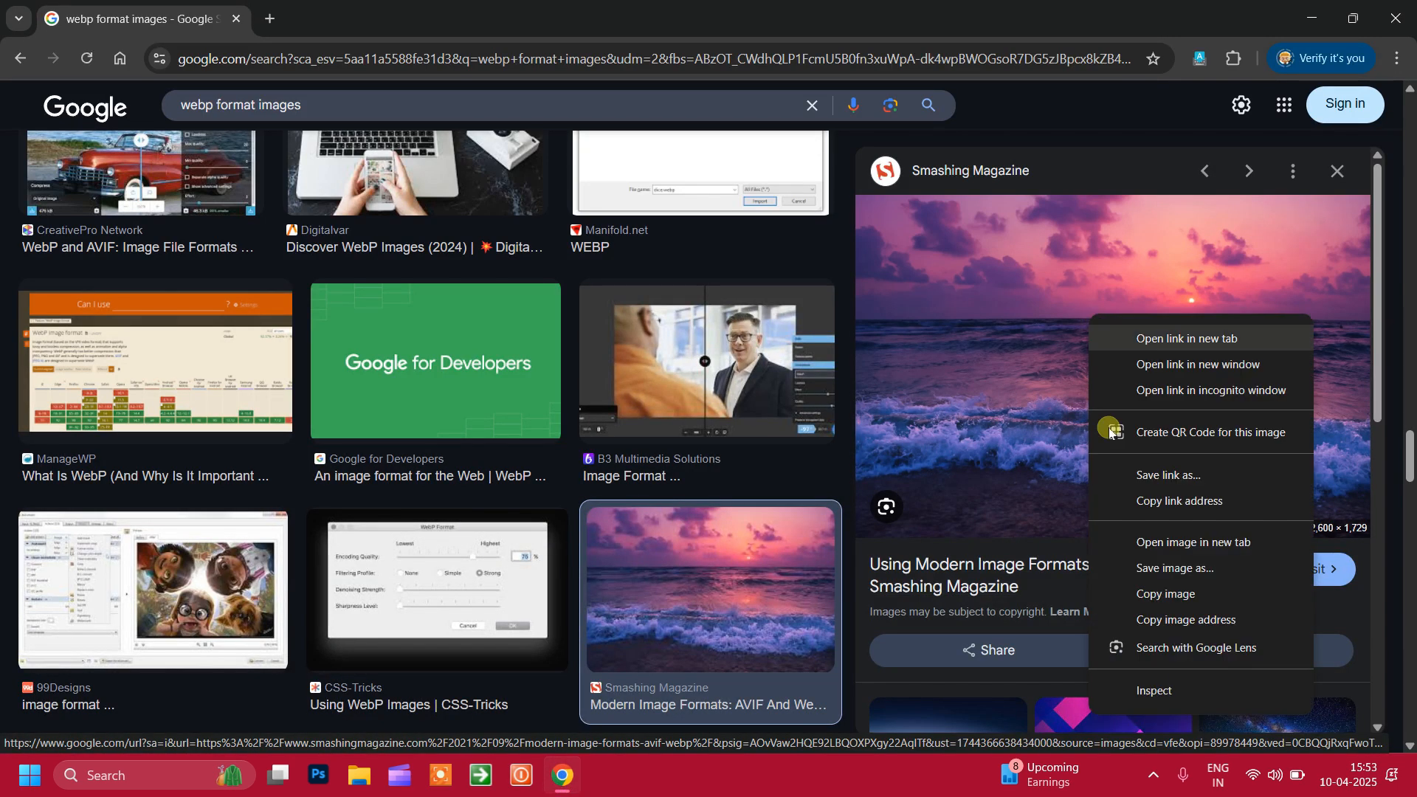
click(1161, 572)
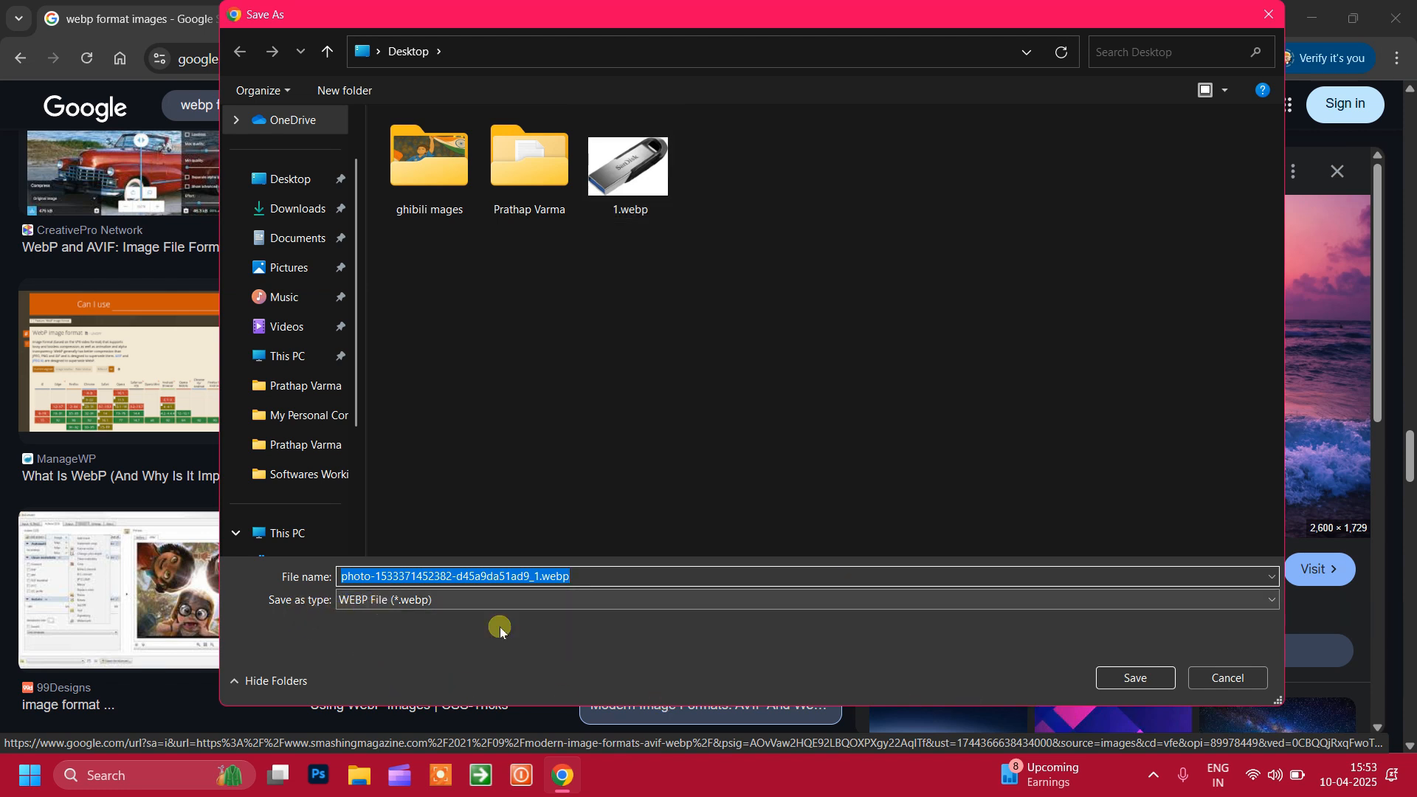
click(1121, 678)
- Show the desktop and check which actions are offered for the saved WebP sunset photo
click(564, 775)
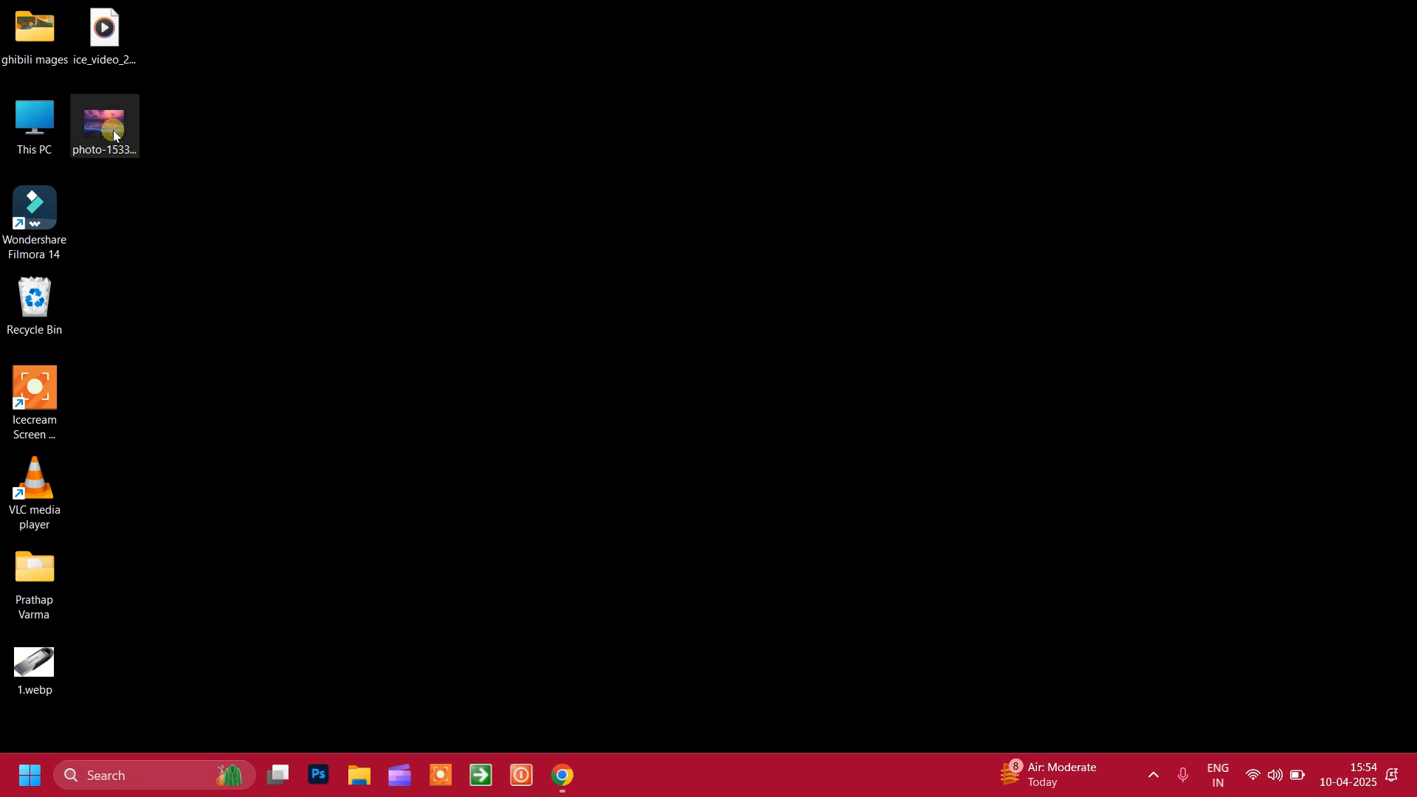
right_click(114, 129)
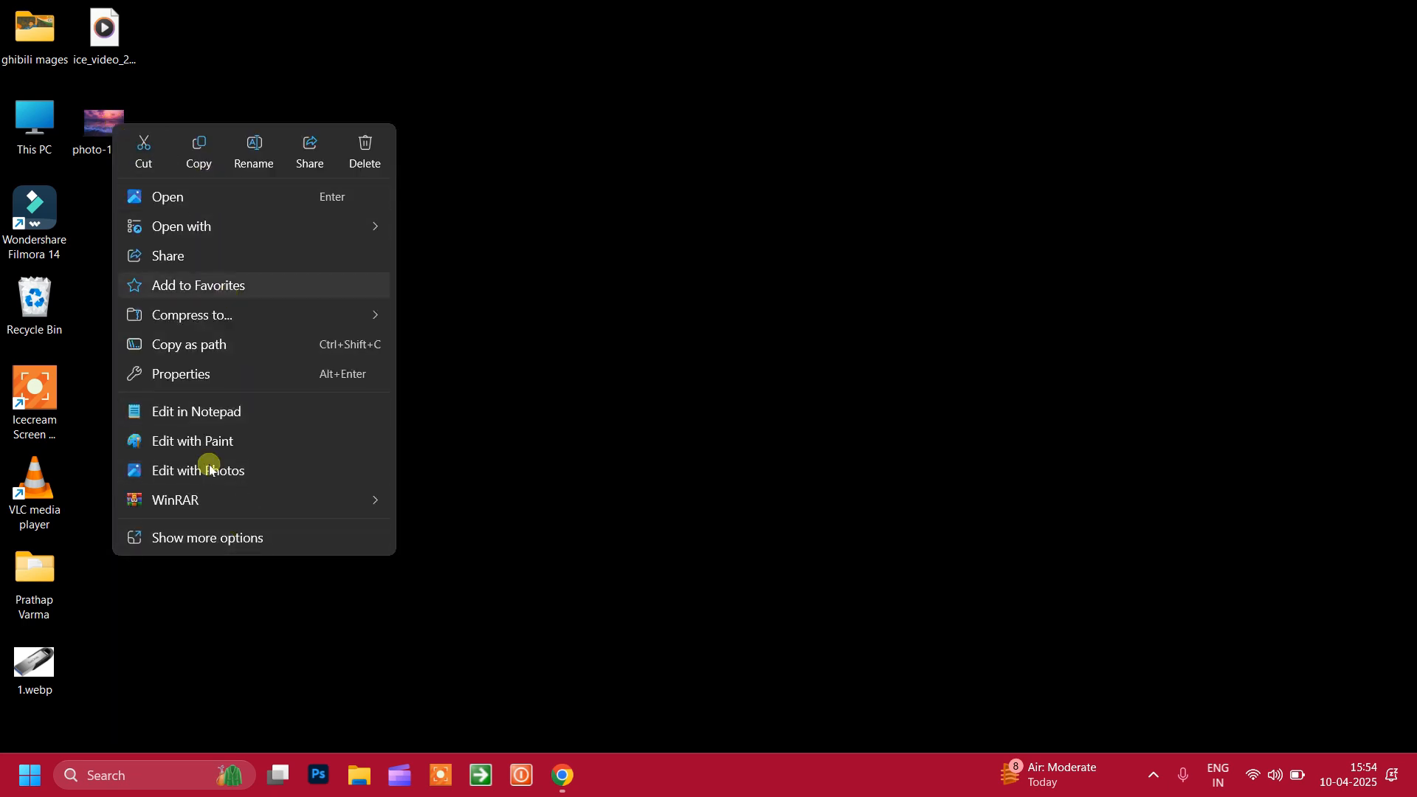
key(Escape)
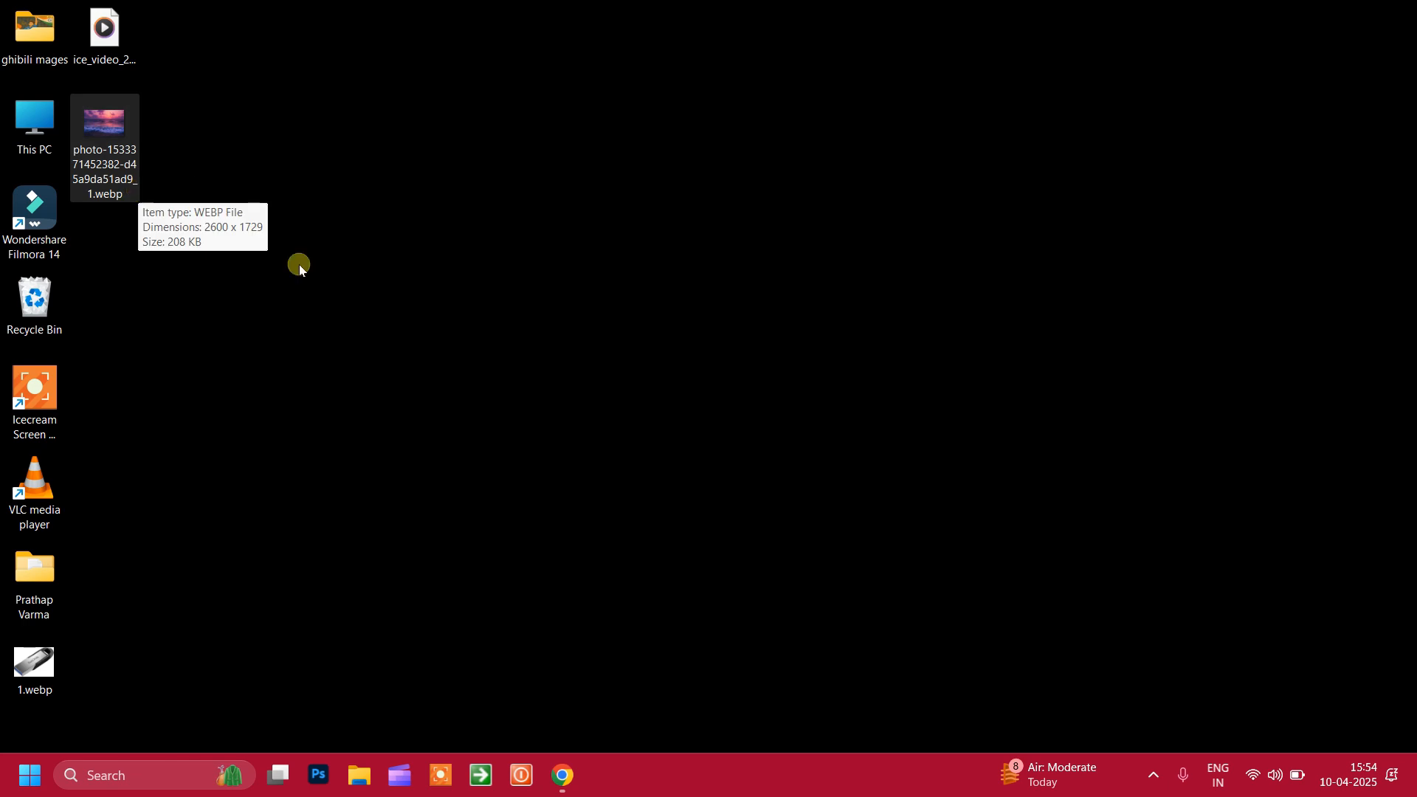
click(877, 410)
- Return to Chrome, search for cloudconvert in a new tab and open the cloudconvert.com website
click(572, 787)
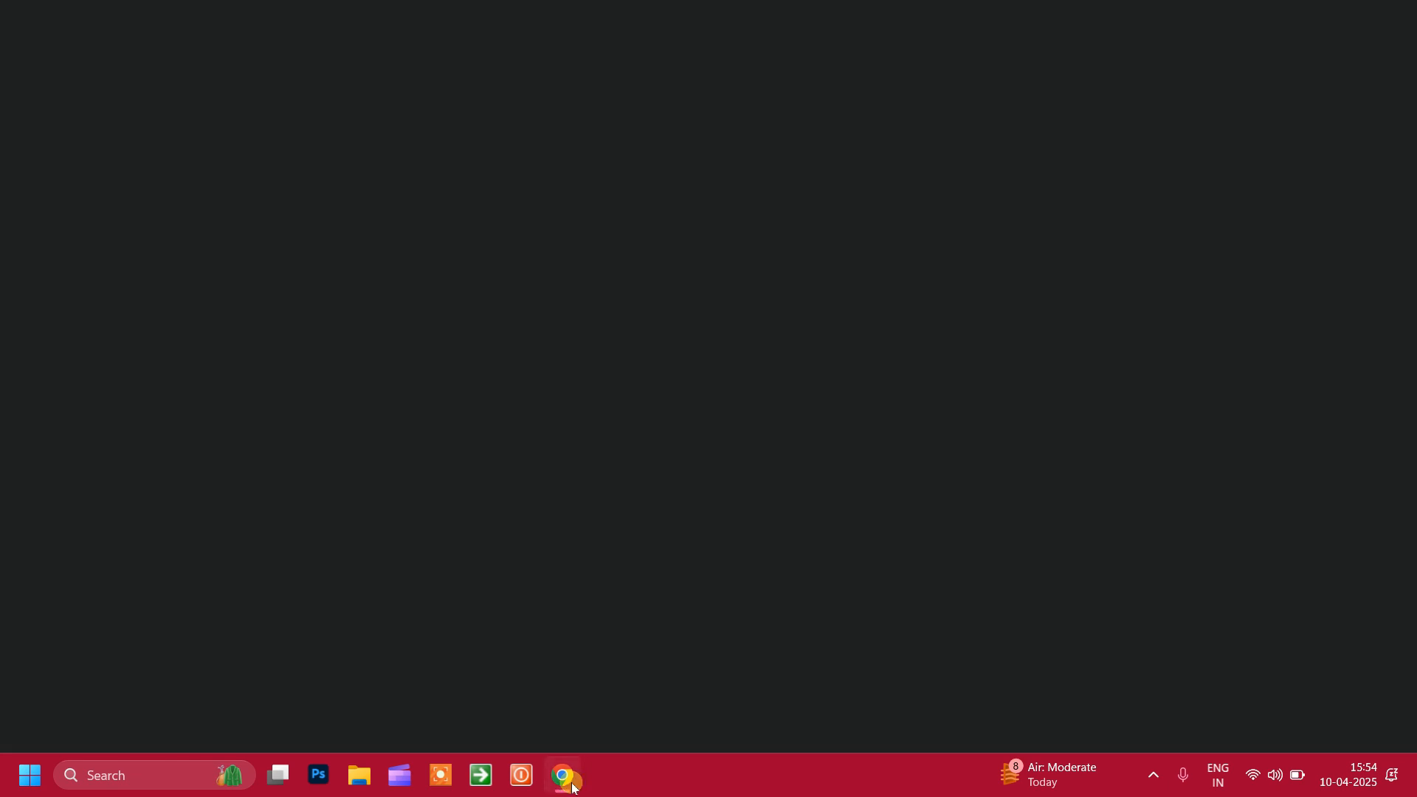
click(270, 20)
click(538, 336)
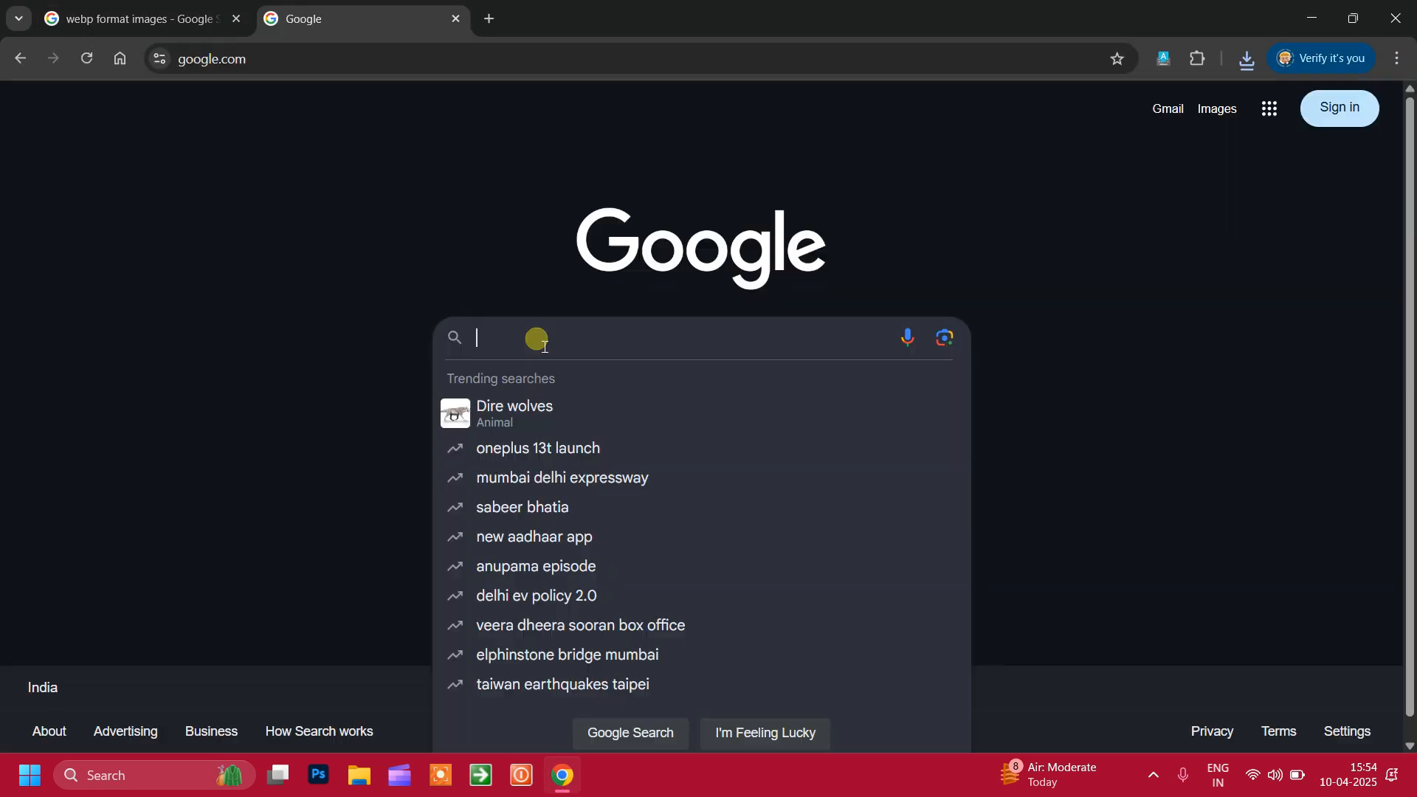
text(cloudconvert)
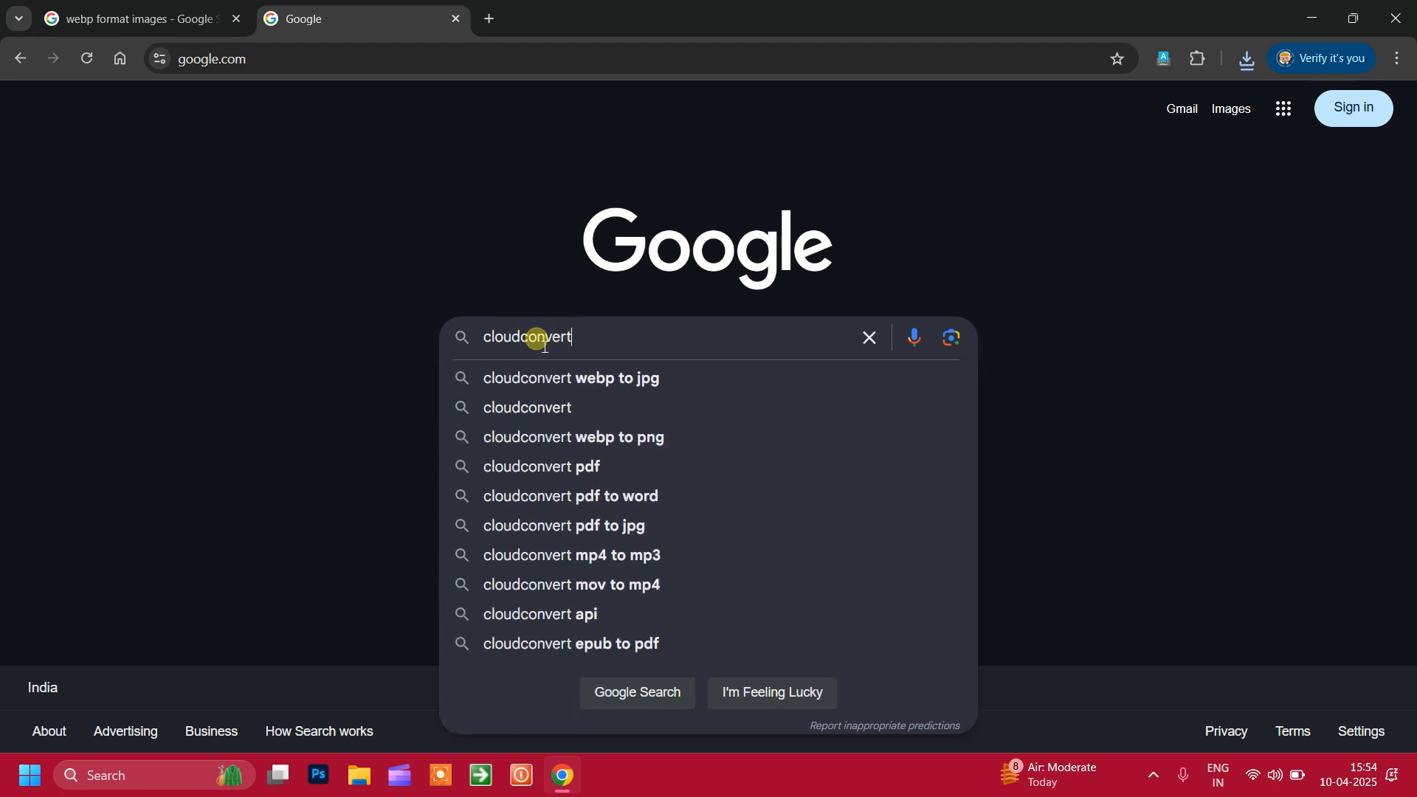
key(Return)
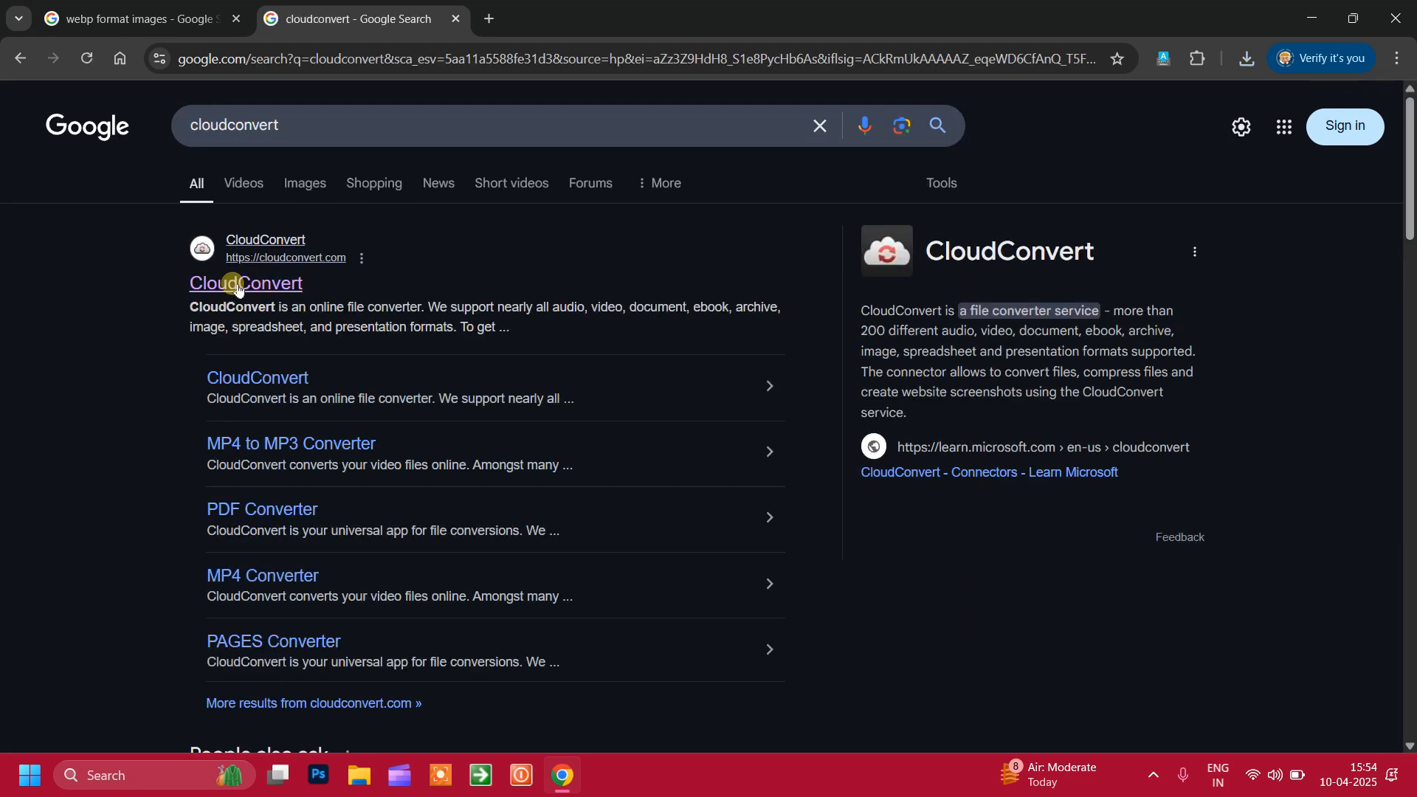
click(246, 288)
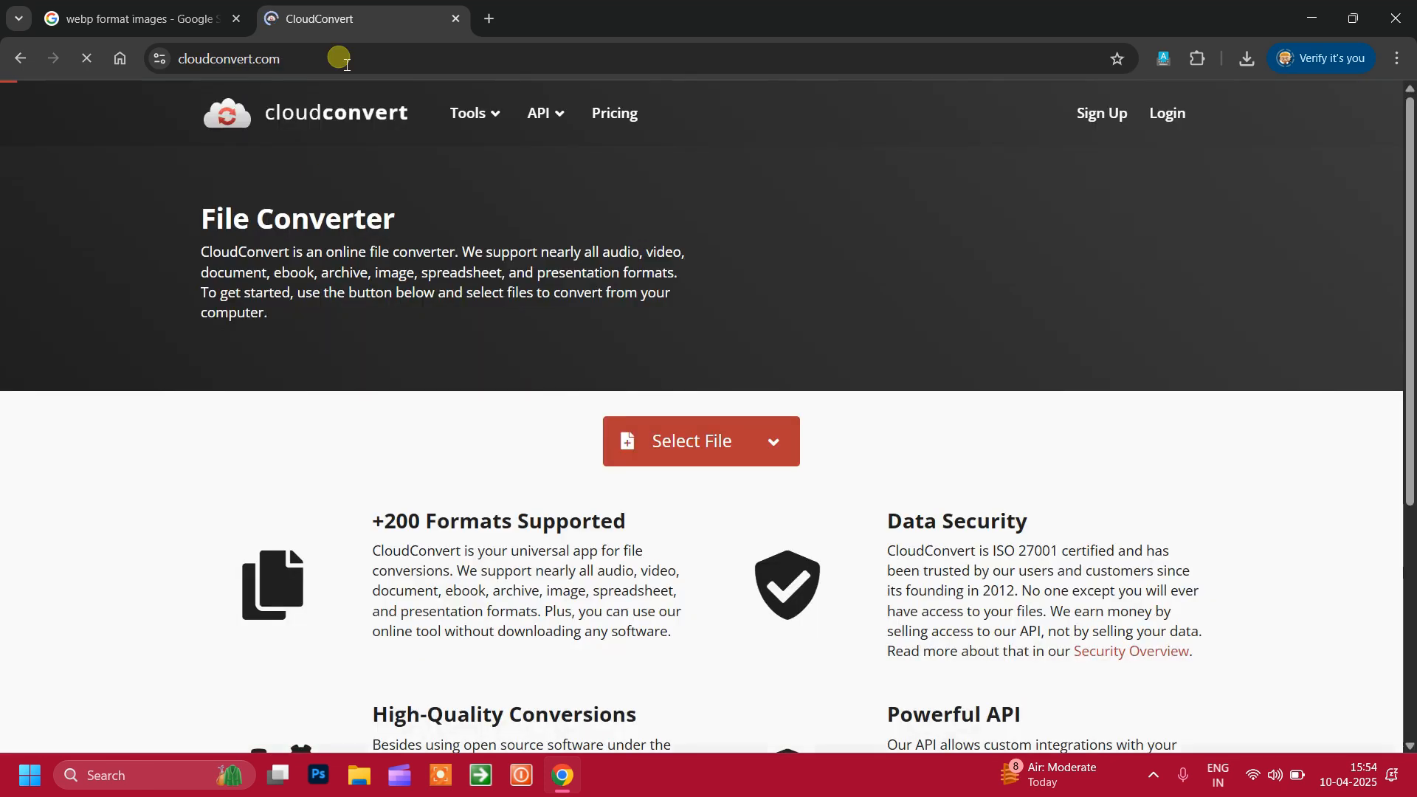
click(336, 58)
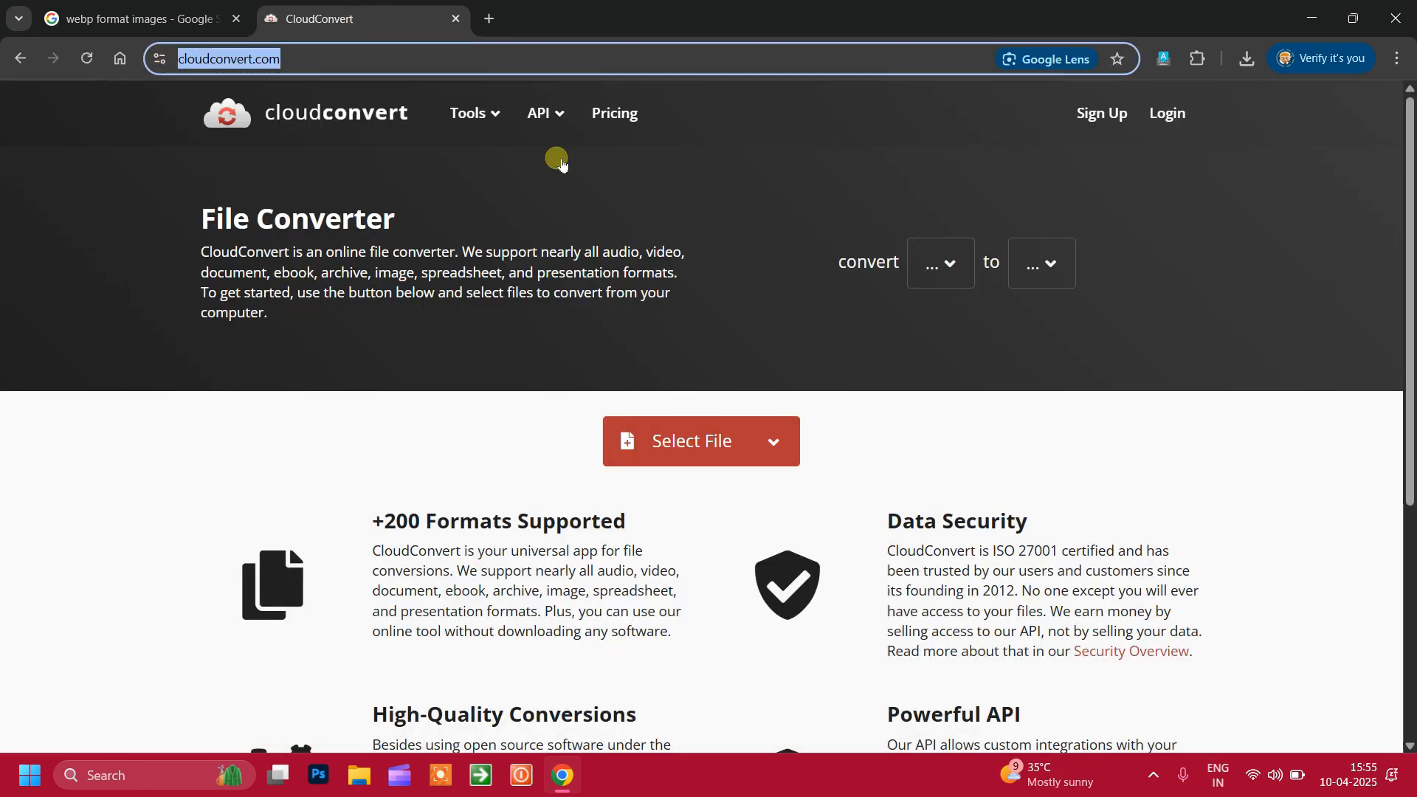
click(655, 237)
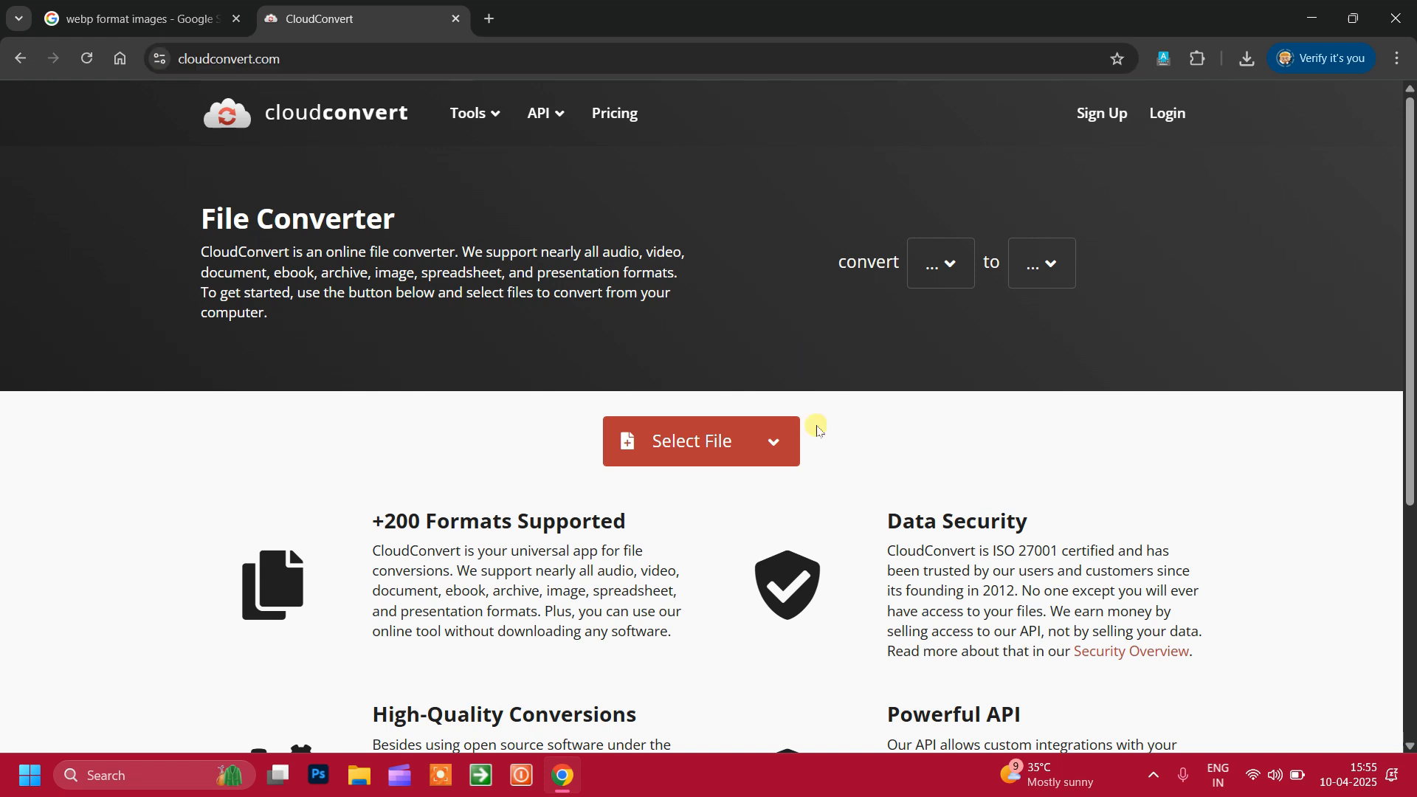
click(698, 443)
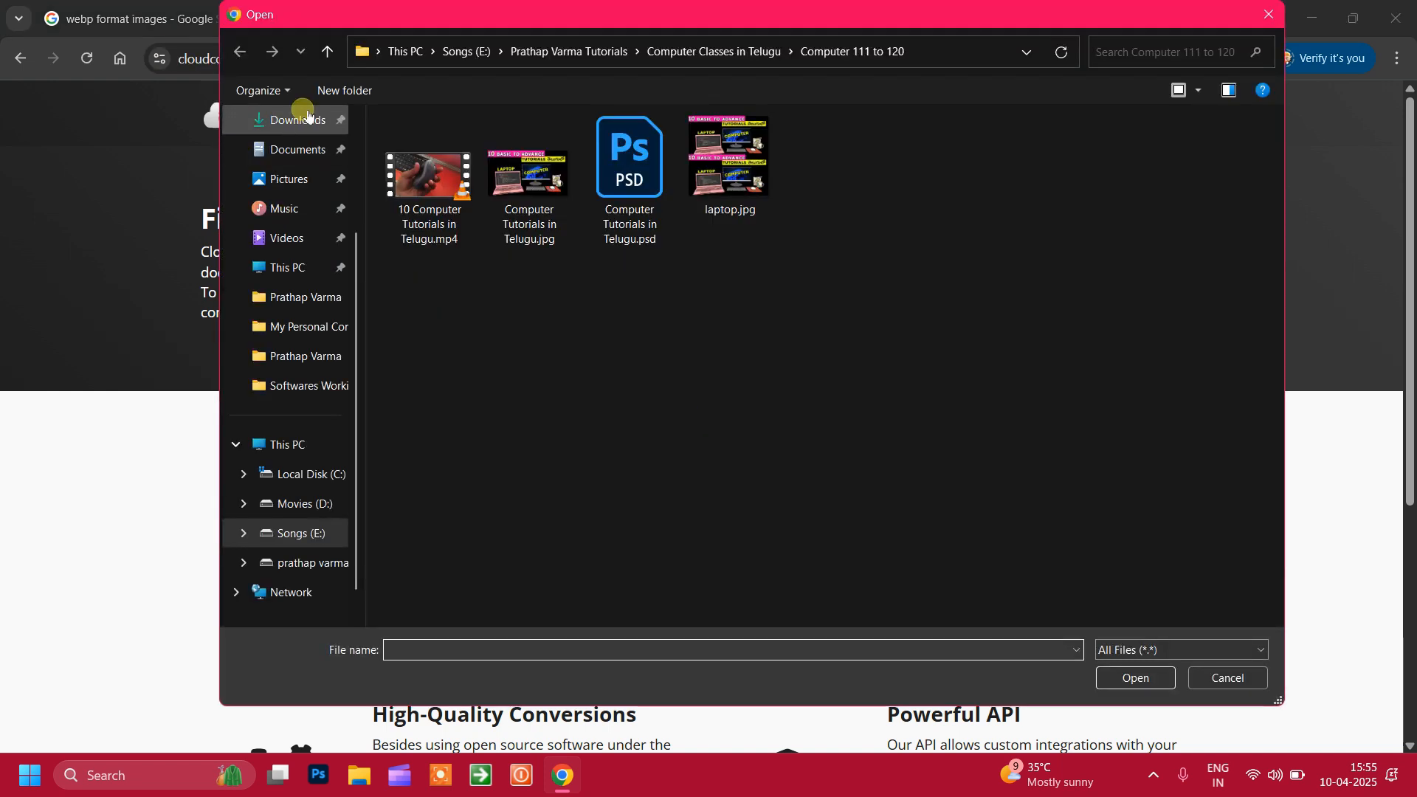
scroll(306, 122, up, 3)
click(299, 246)
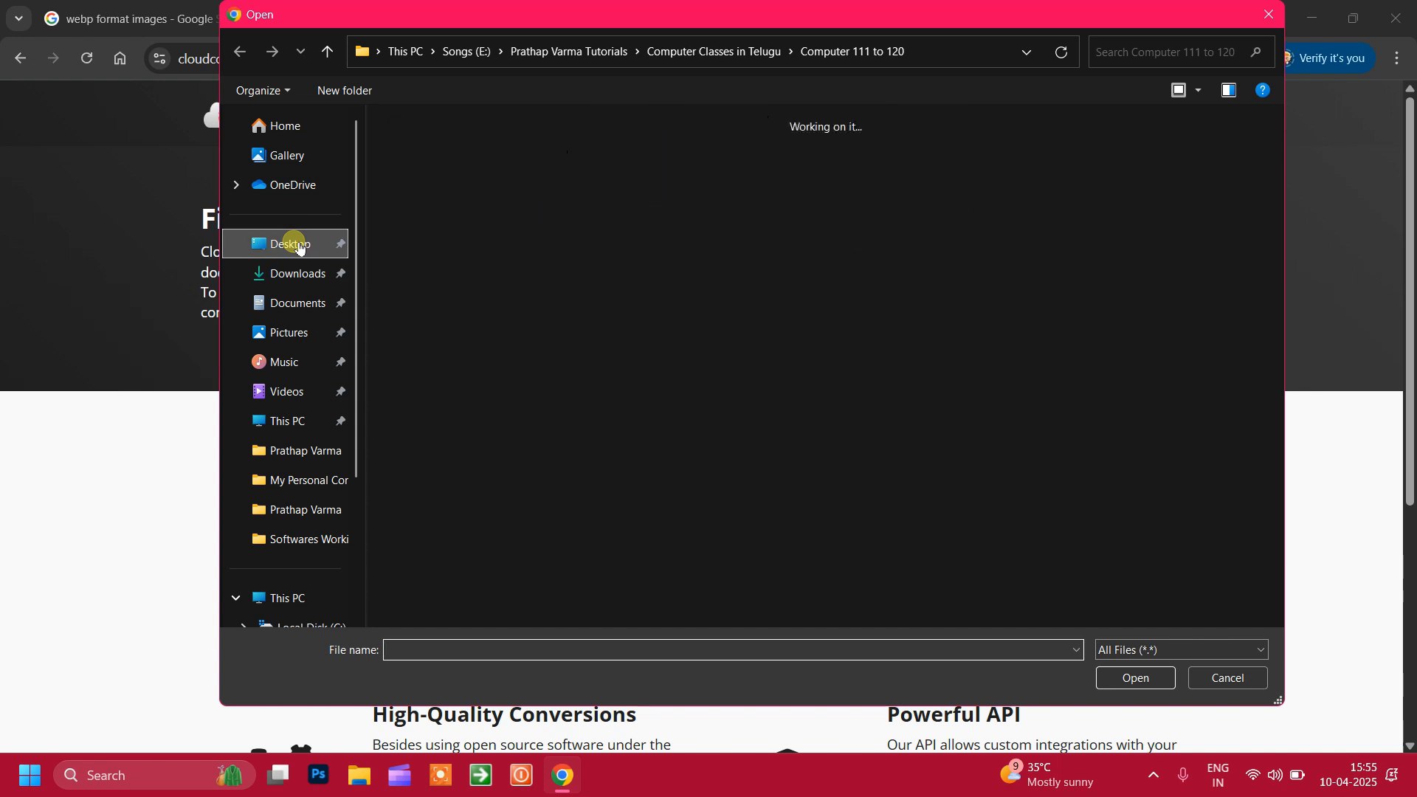
click(830, 179)
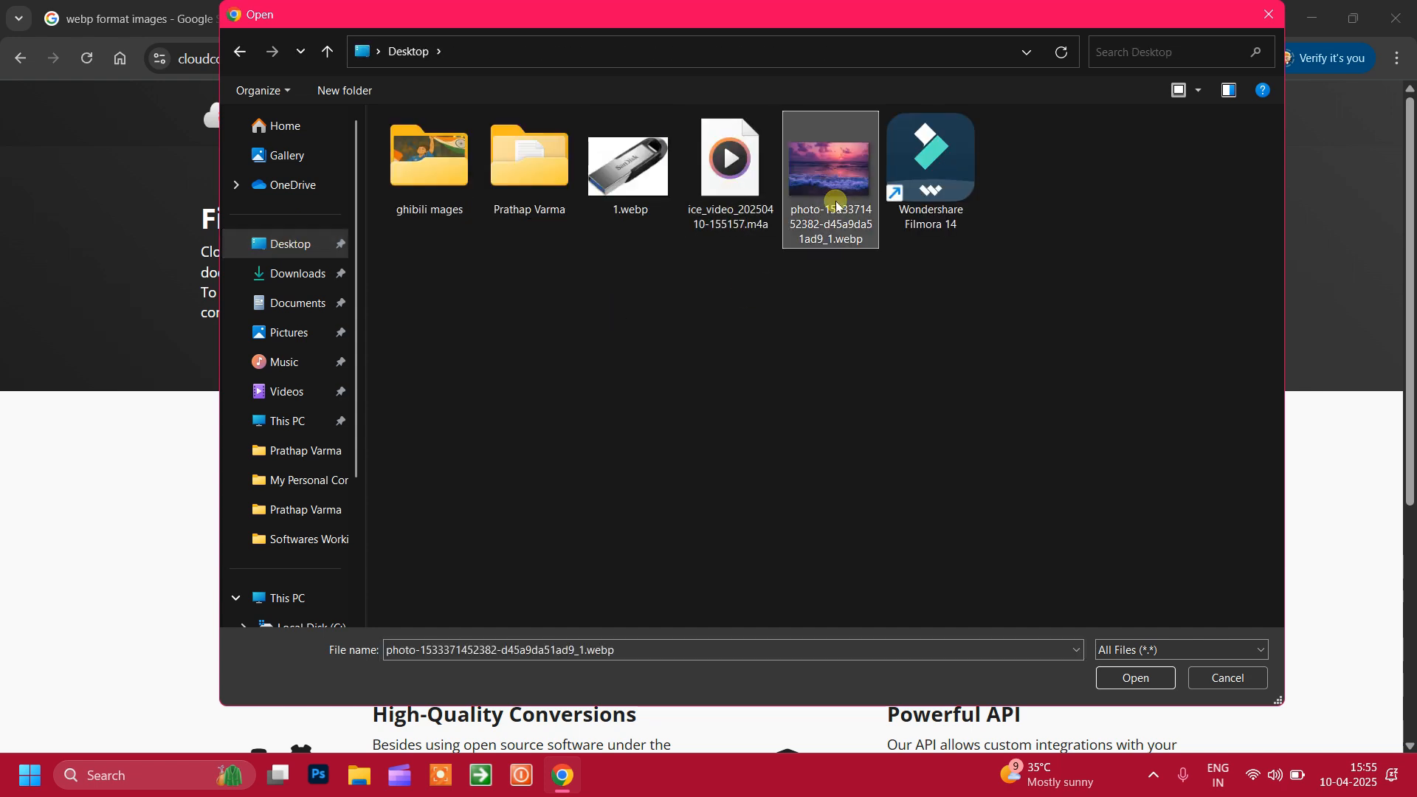
click(1144, 675)
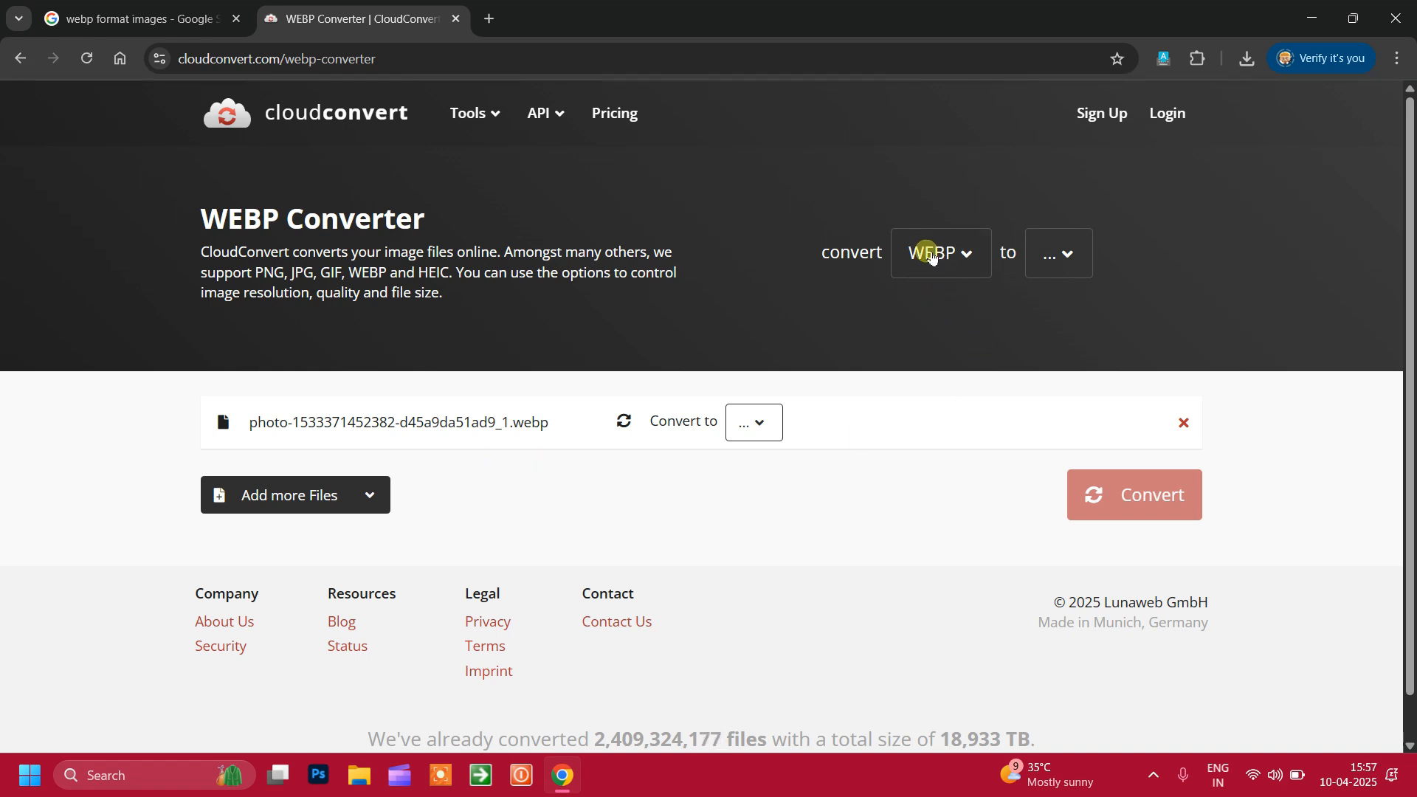
- Set the output format of the WEBP conversion to JPG
click(1063, 264)
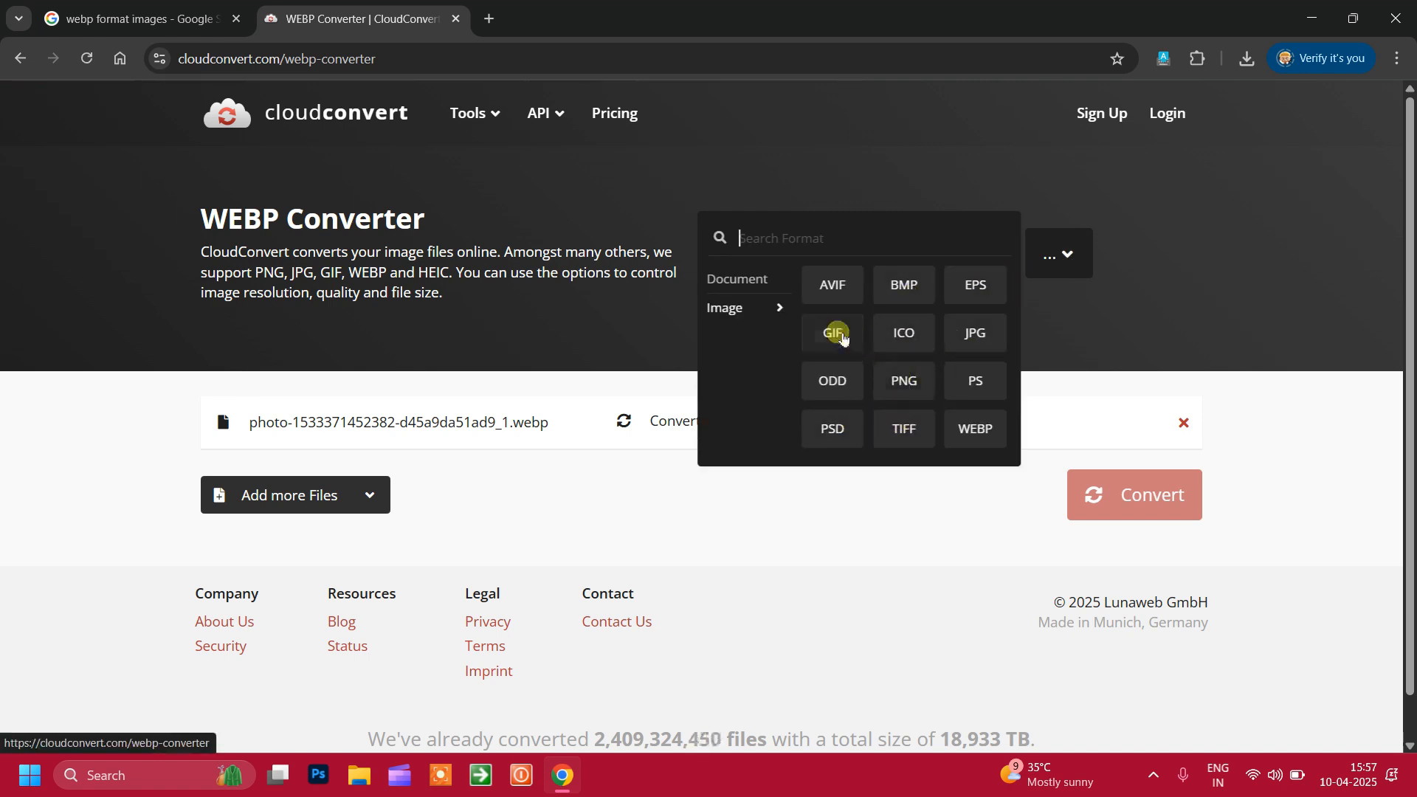
scroll(830, 326, down, 1)
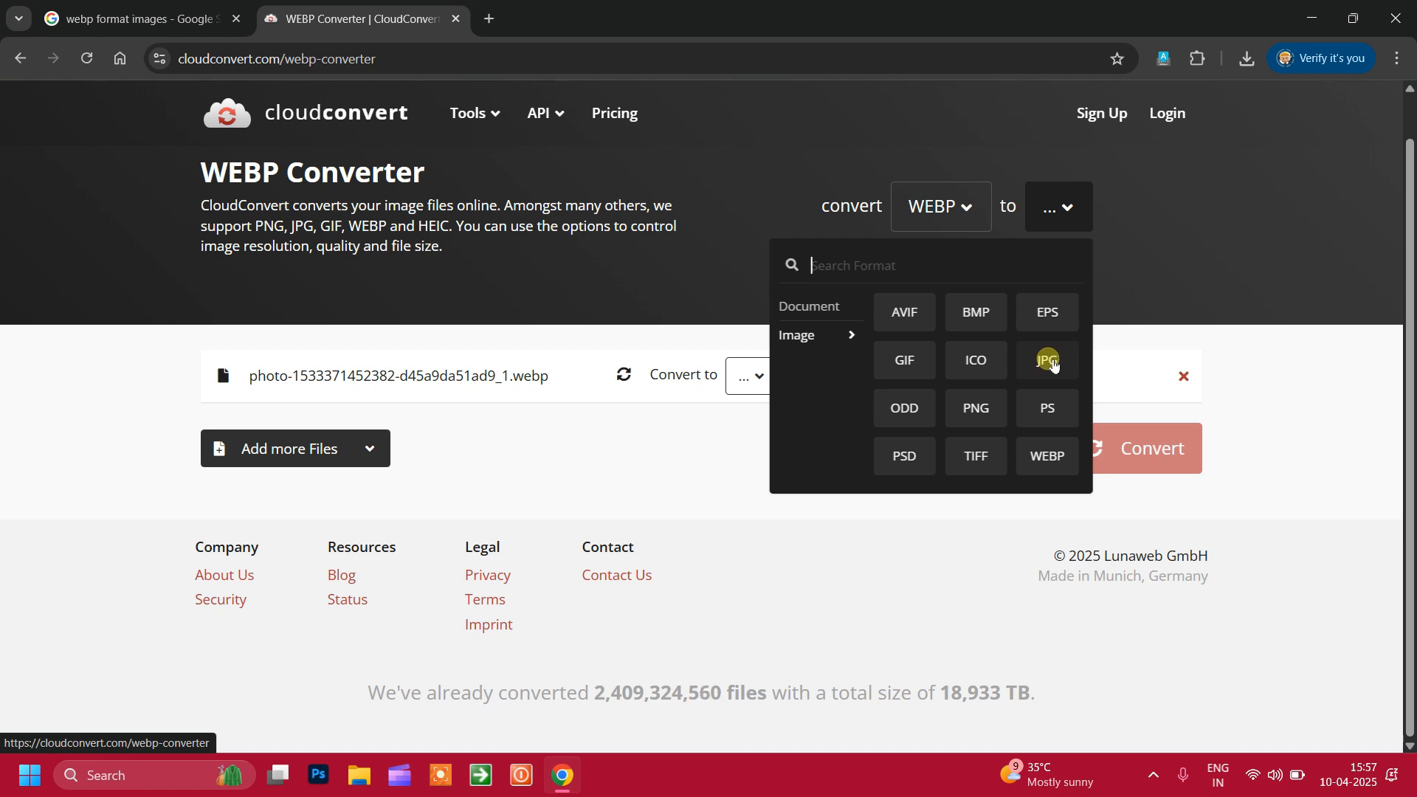
click(1051, 361)
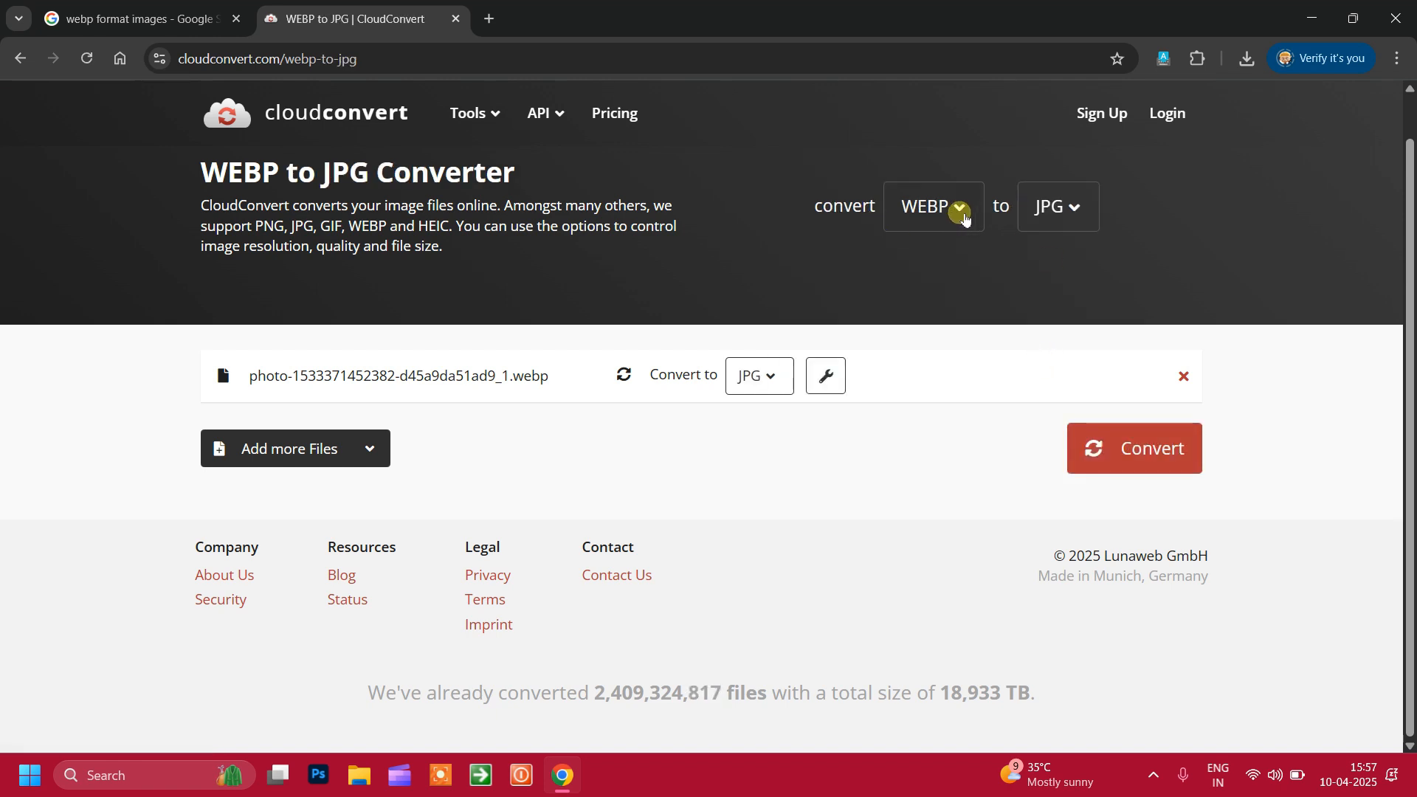
- Look through the supported source format categories, such as audio, ebook, image, spreadsheet and video
click(965, 218)
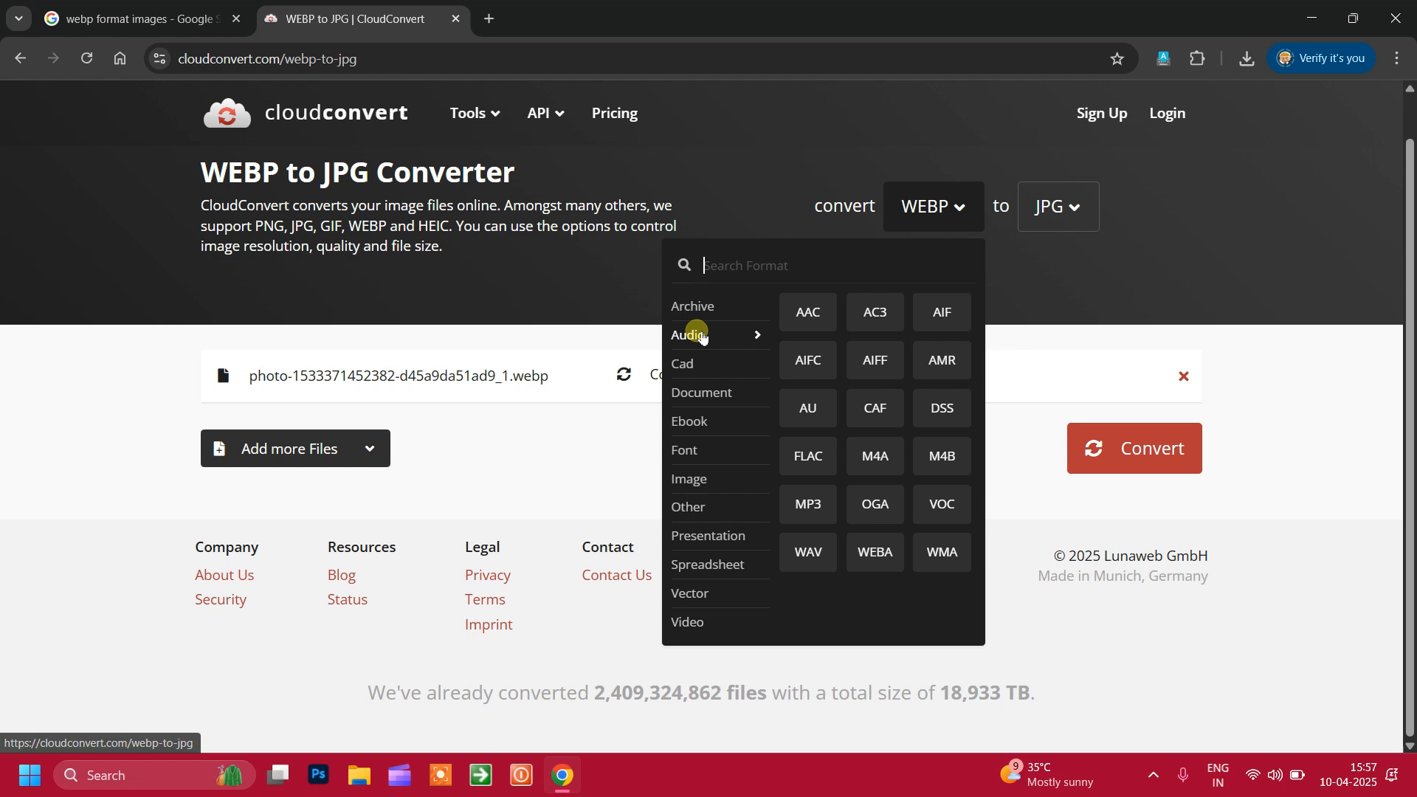
mouse_move(698, 428)
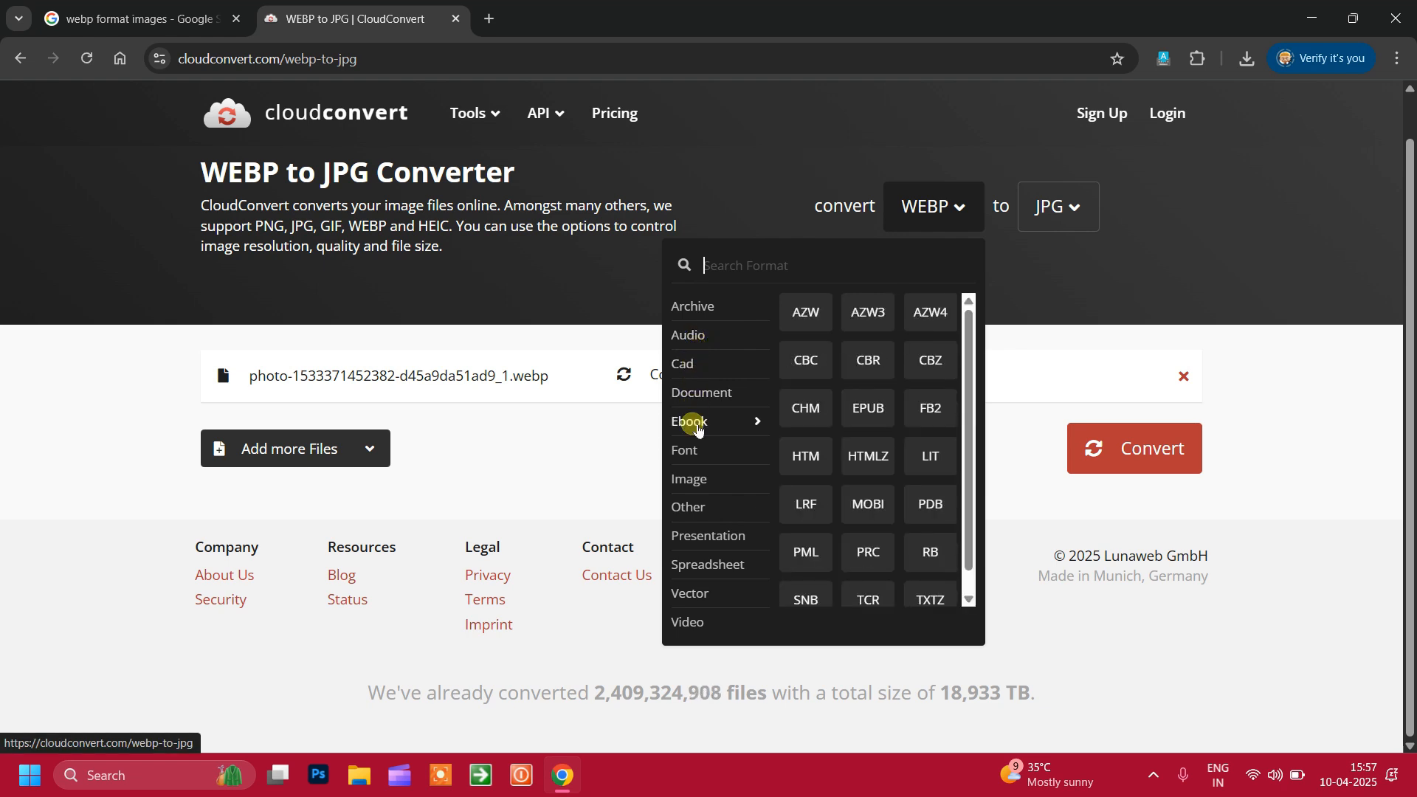
mouse_move(698, 487)
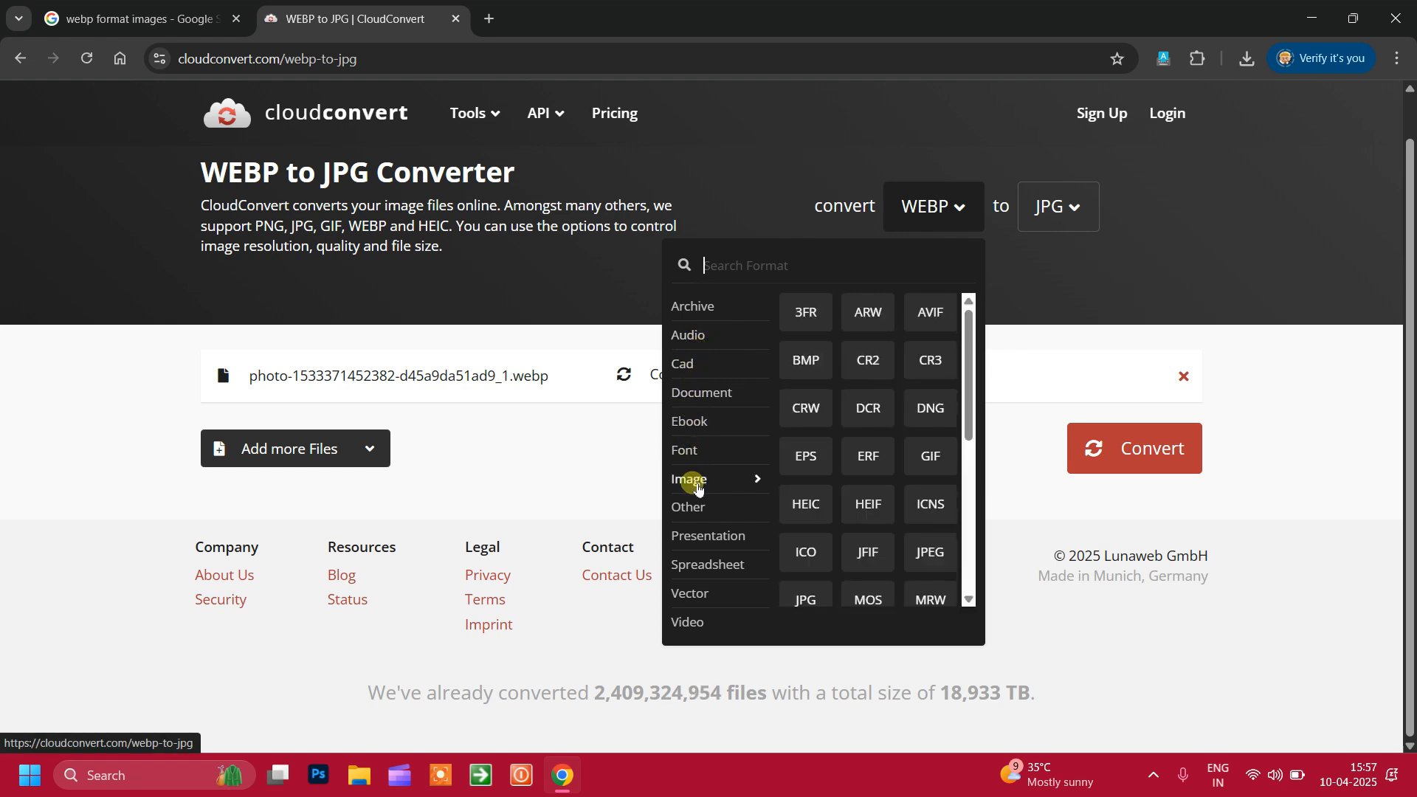
mouse_move(701, 514)
mouse_move(699, 561)
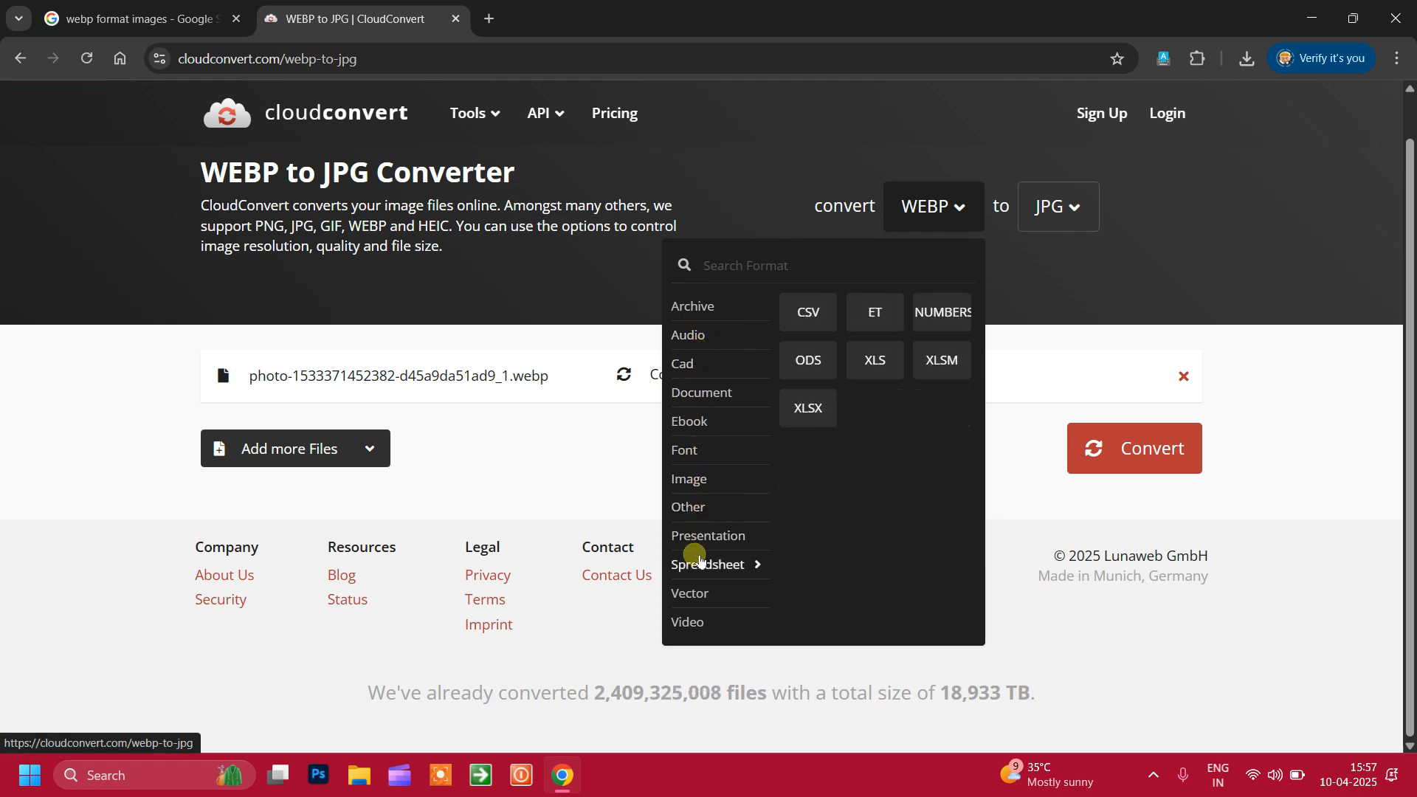
mouse_move(700, 629)
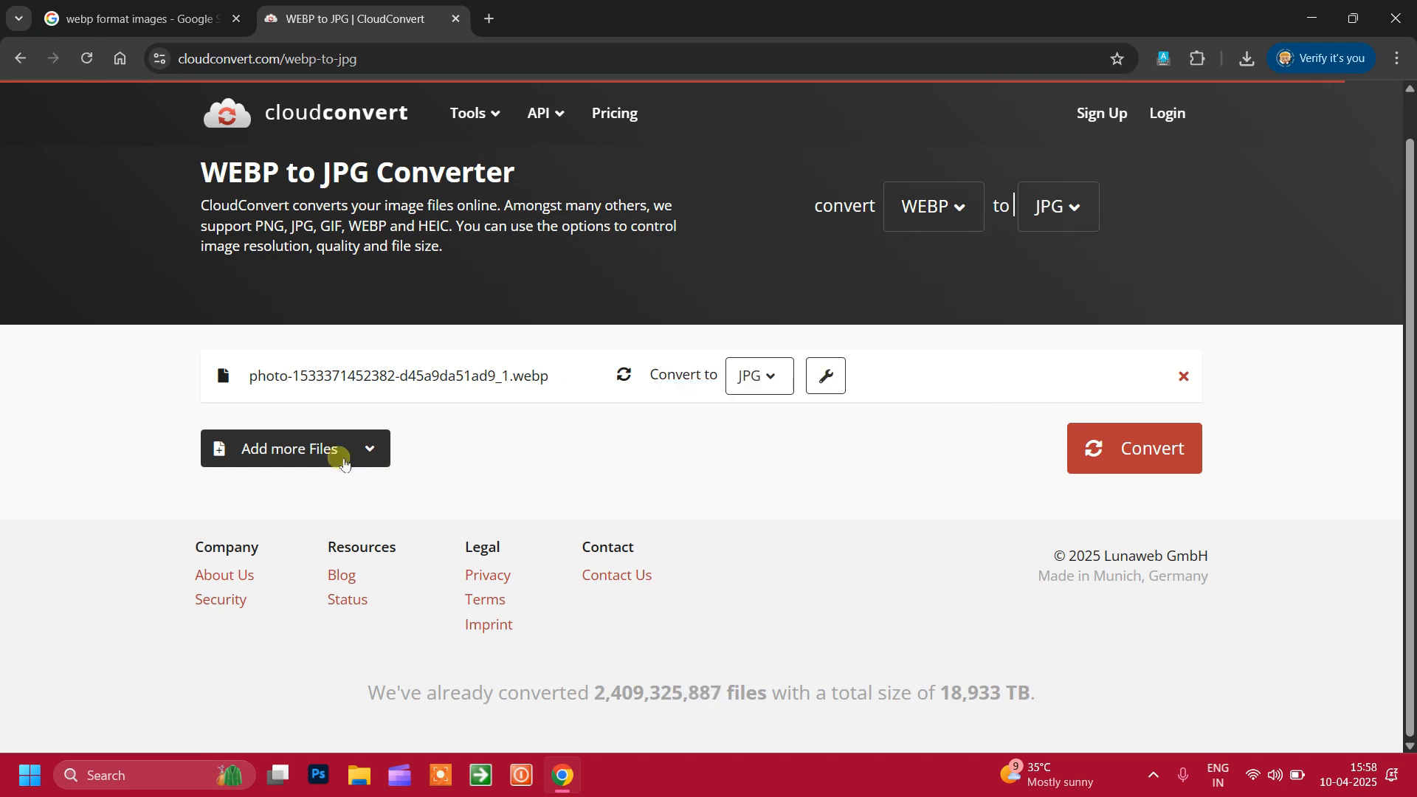
- Add 1.webp from the Desktop as a second file for conversion
click(318, 451)
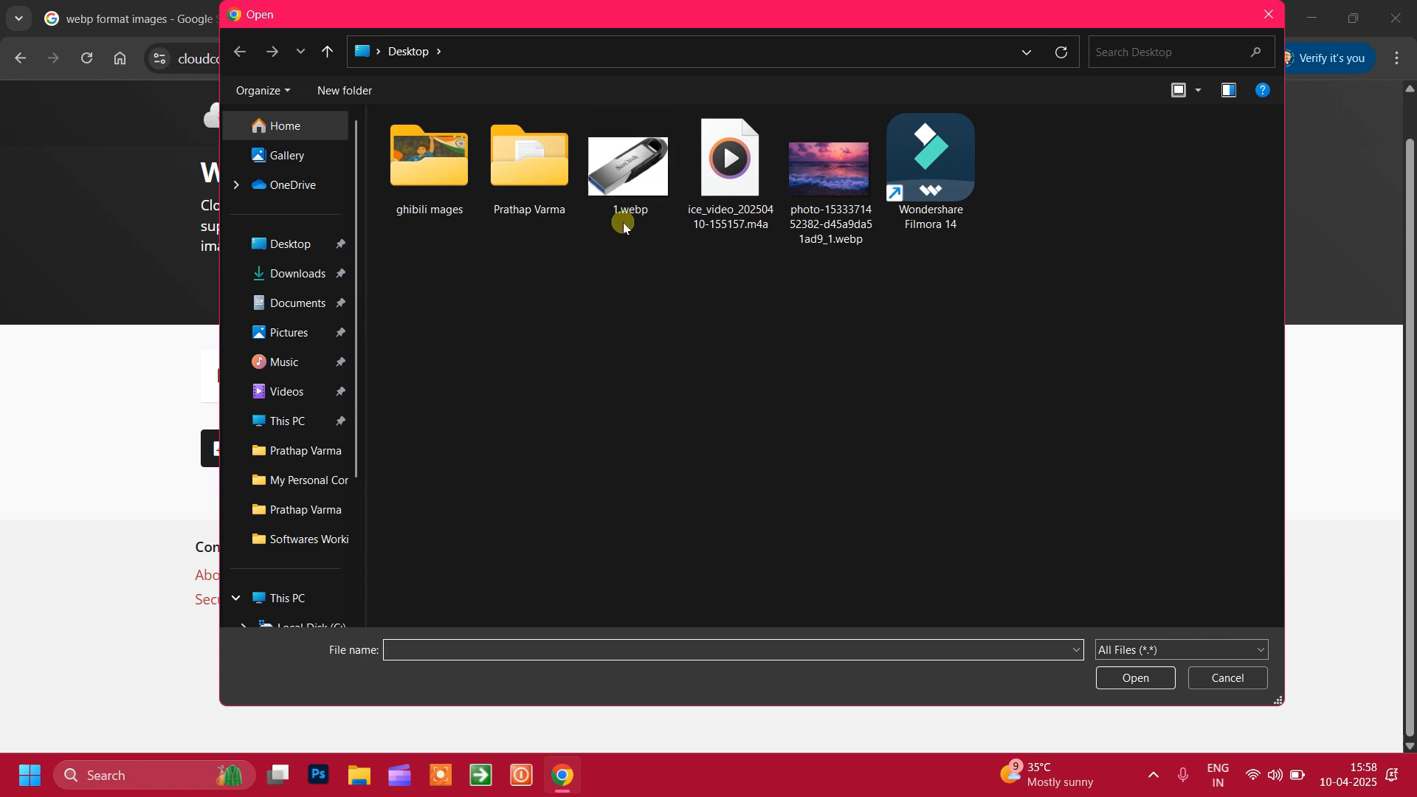
click(626, 215)
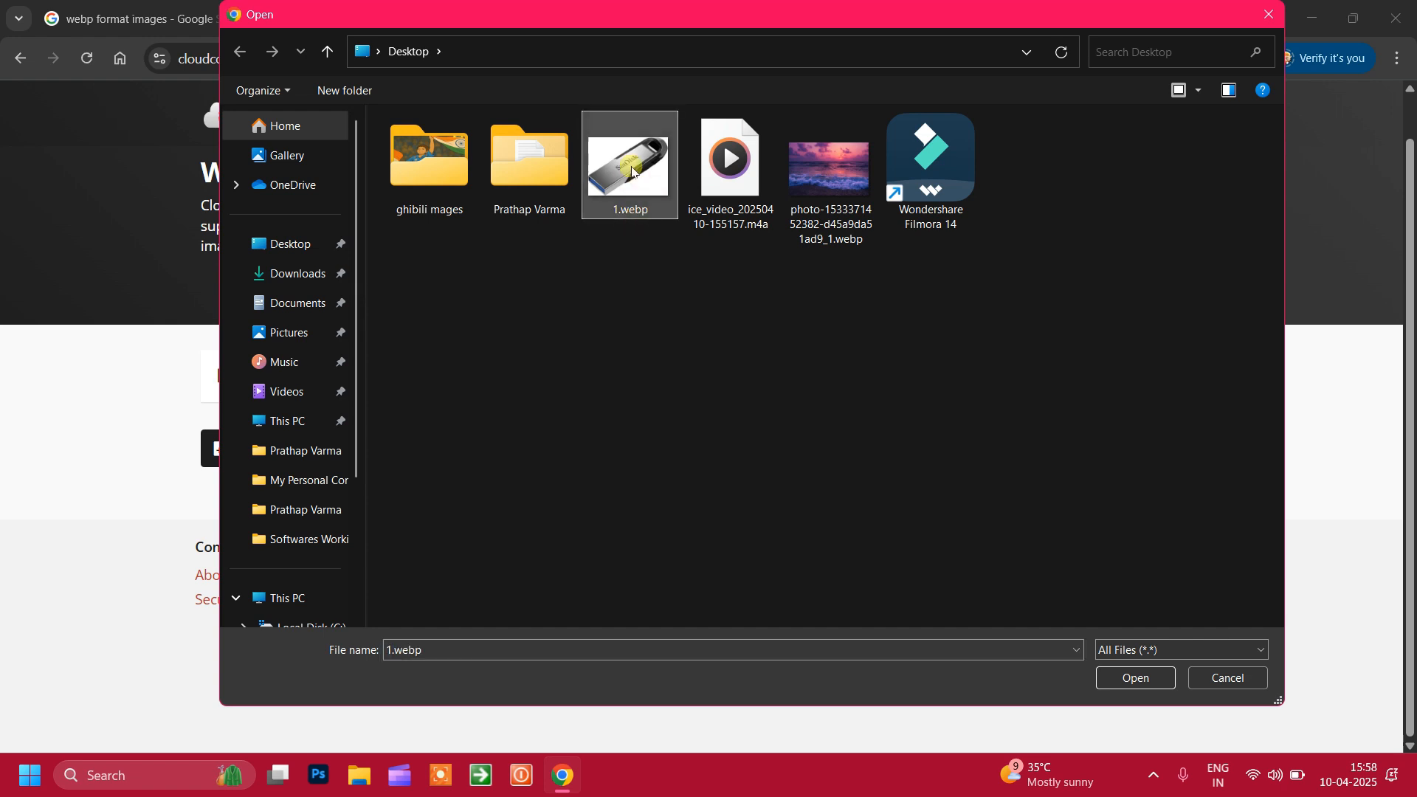
click(1120, 675)
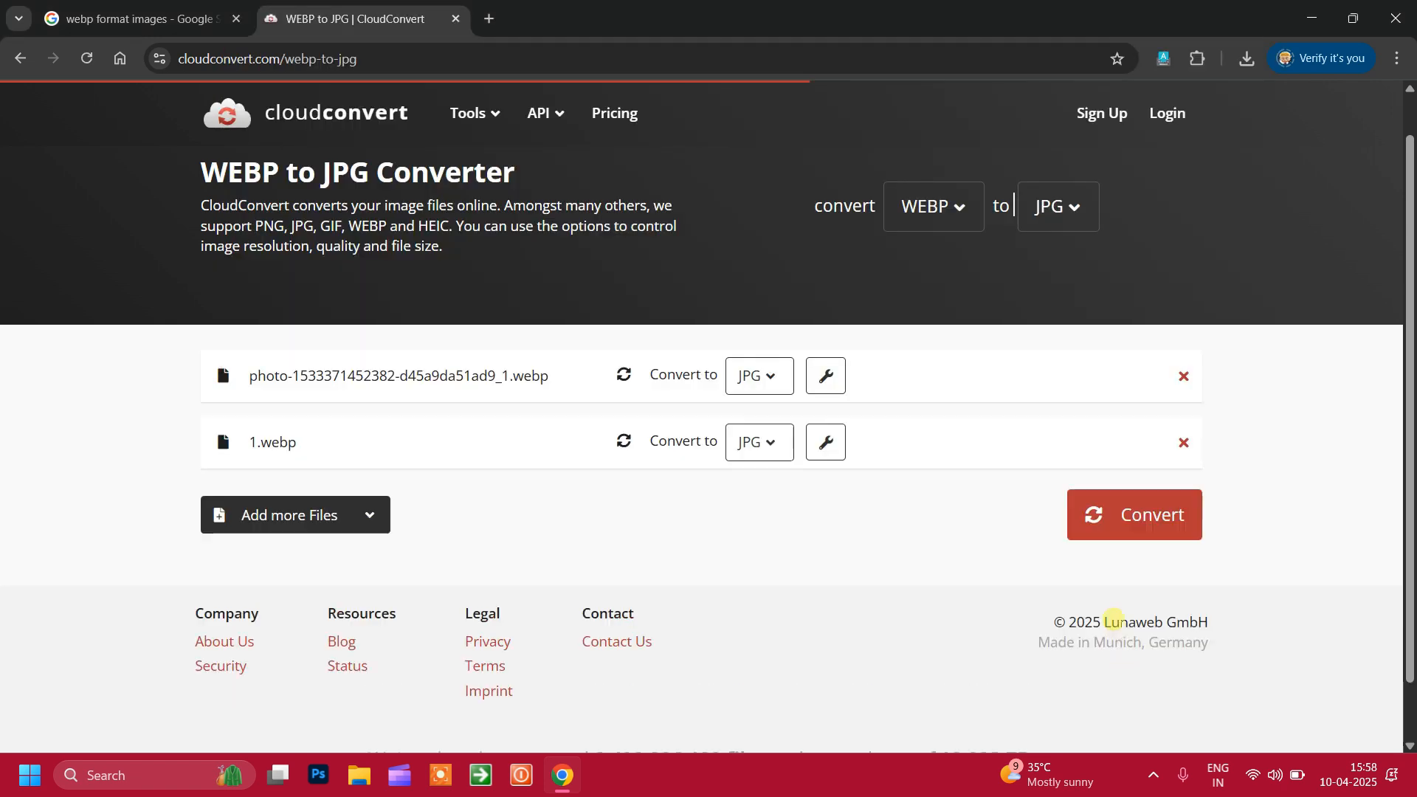
- Review the output formats available for 1.webp and close the list without choosing another one
click(757, 427)
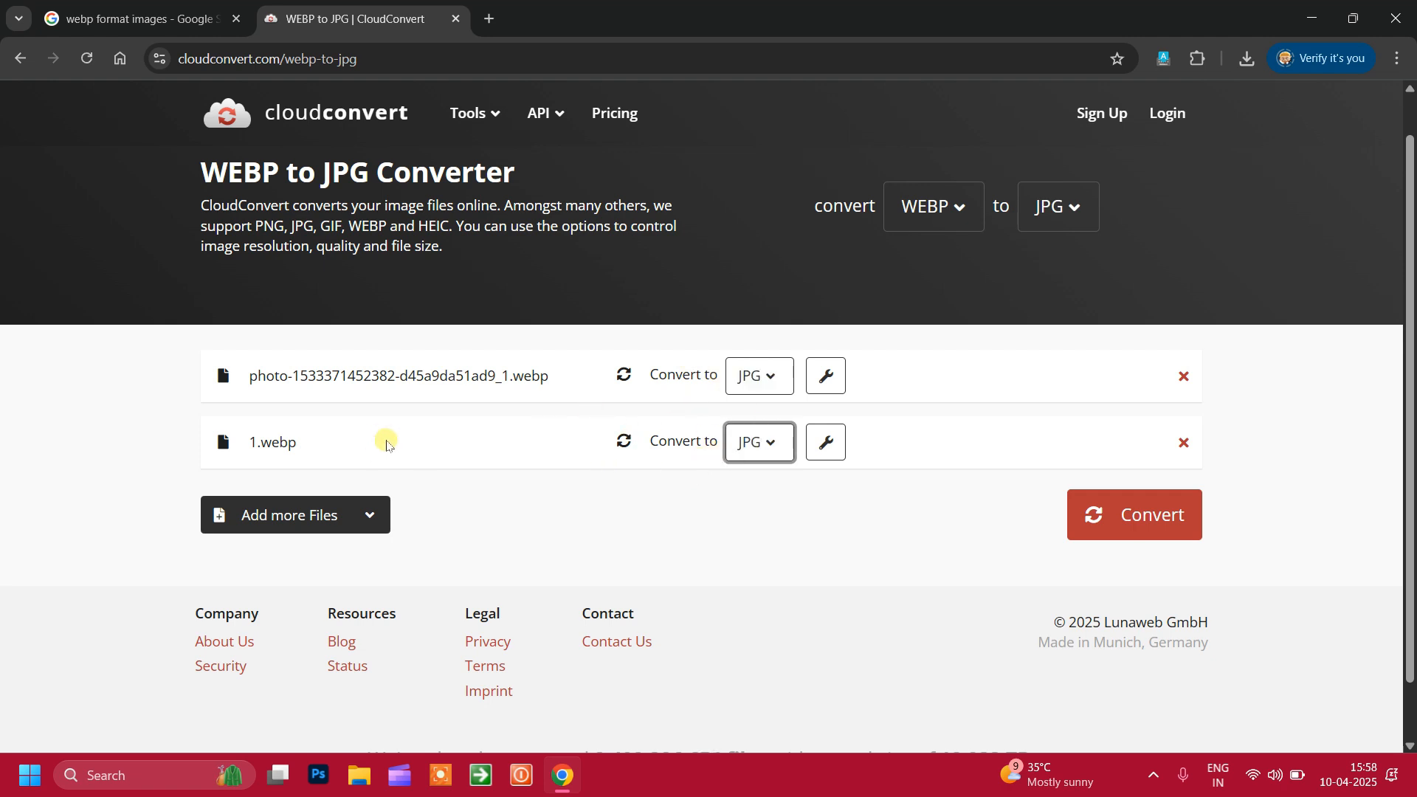
click(771, 443)
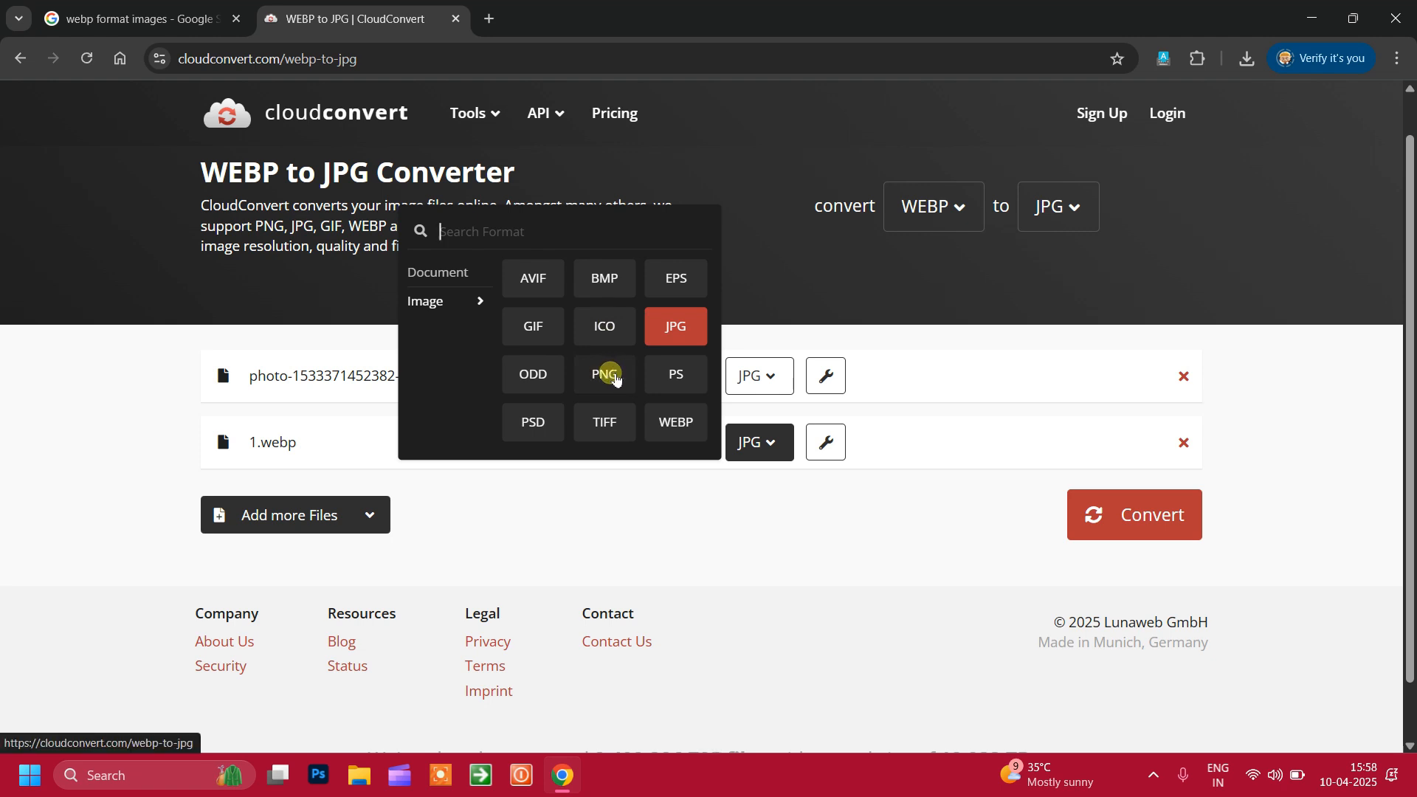
click(930, 397)
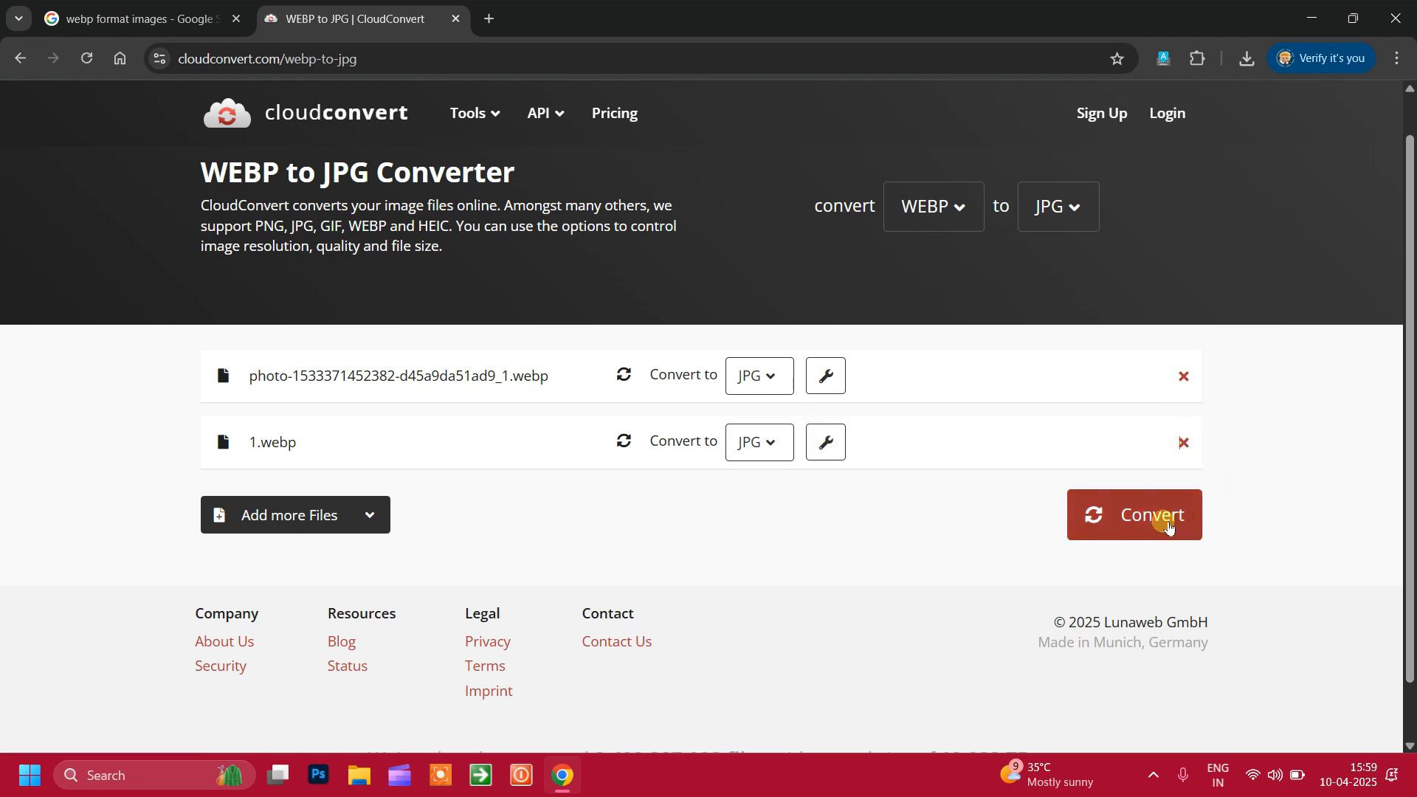
- Convert both files to JPG, download the converted sunset photo and check it in the recent downloads
click(1162, 521)
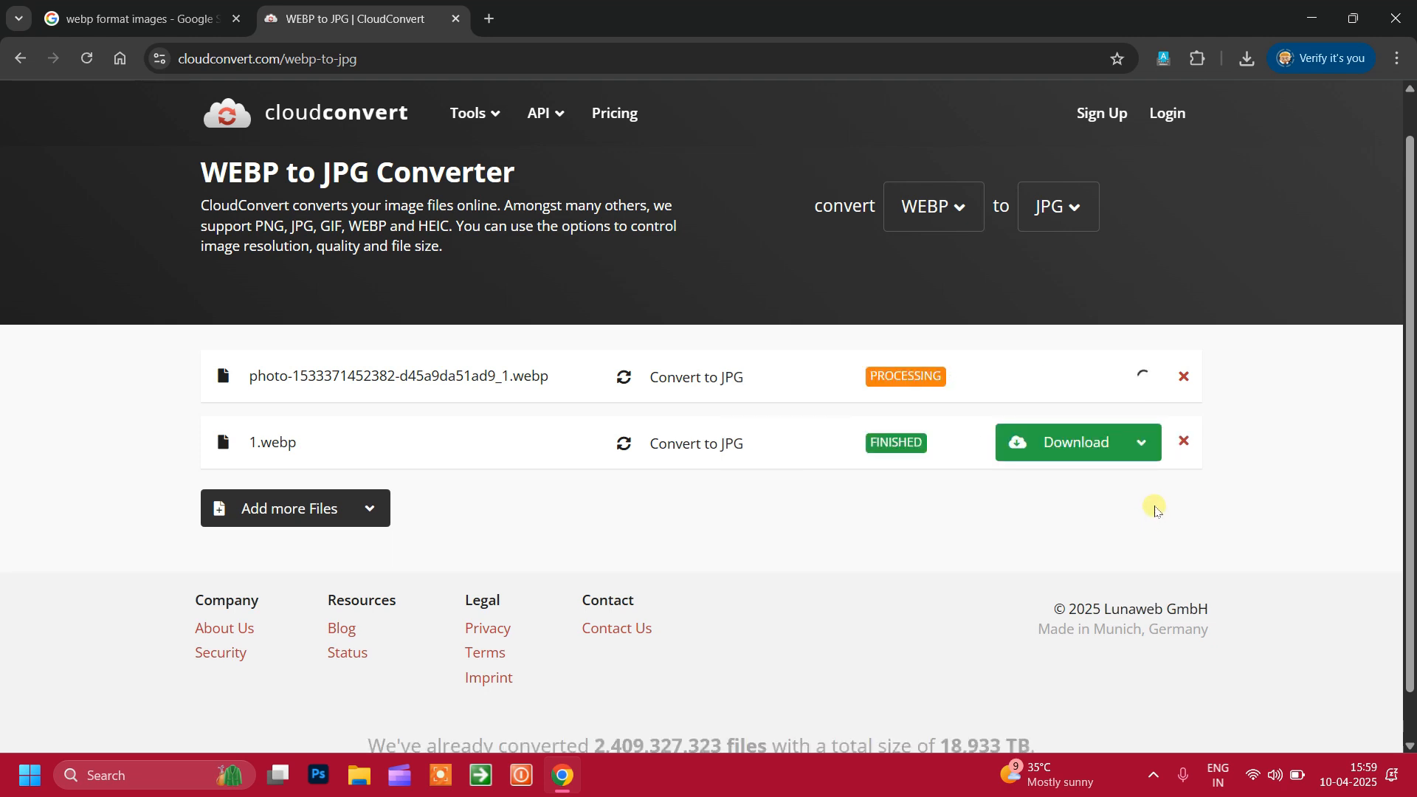
click(1055, 377)
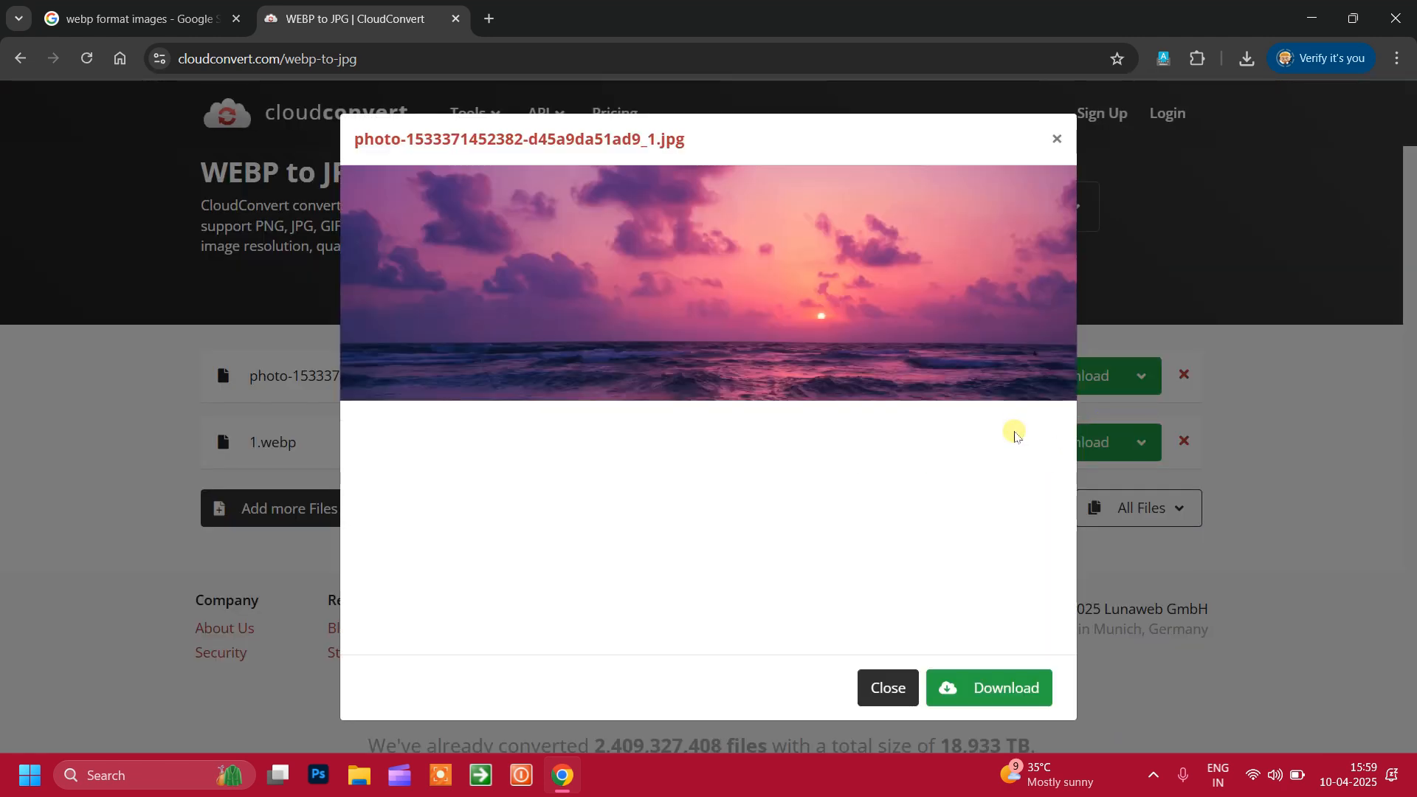
click(1022, 690)
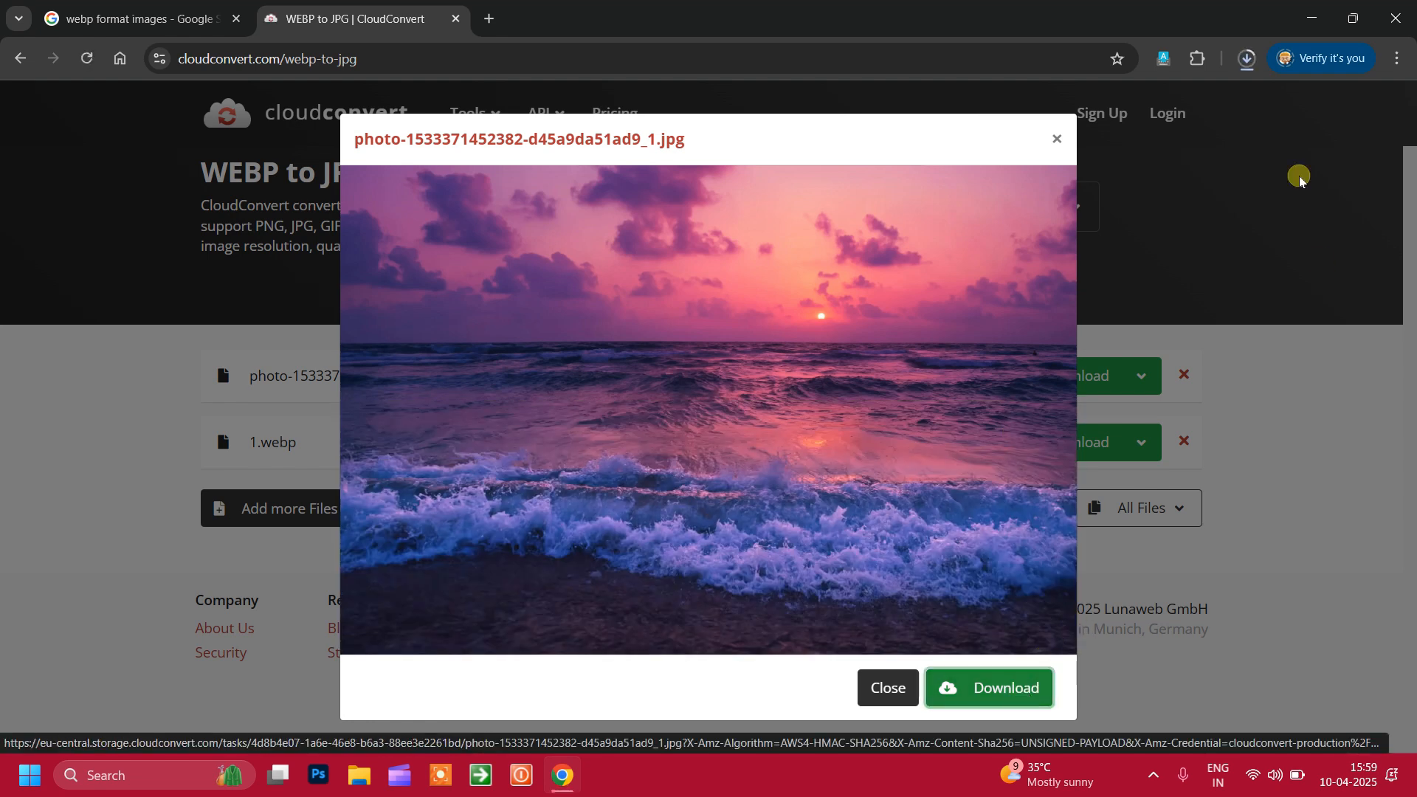
click(1250, 64)
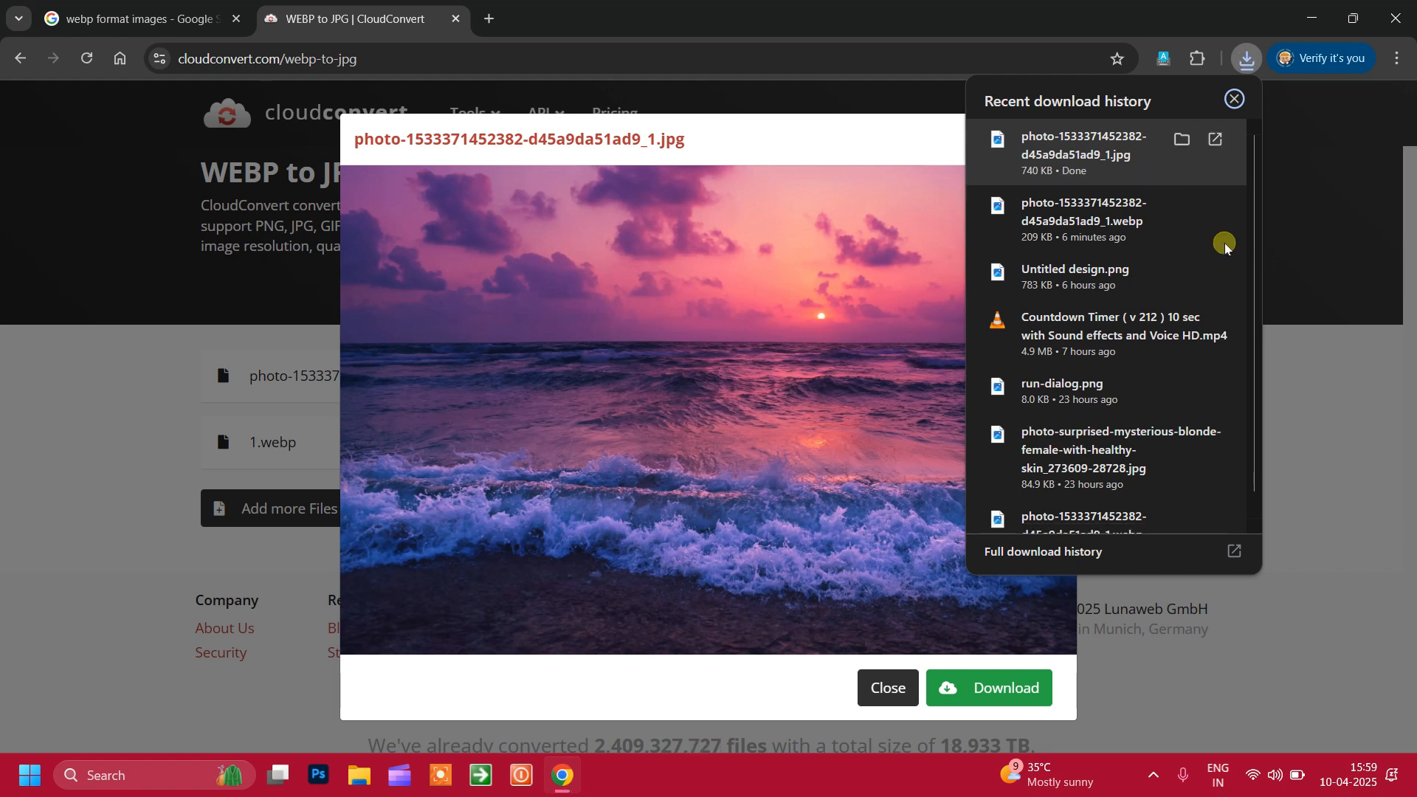
click(1340, 374)
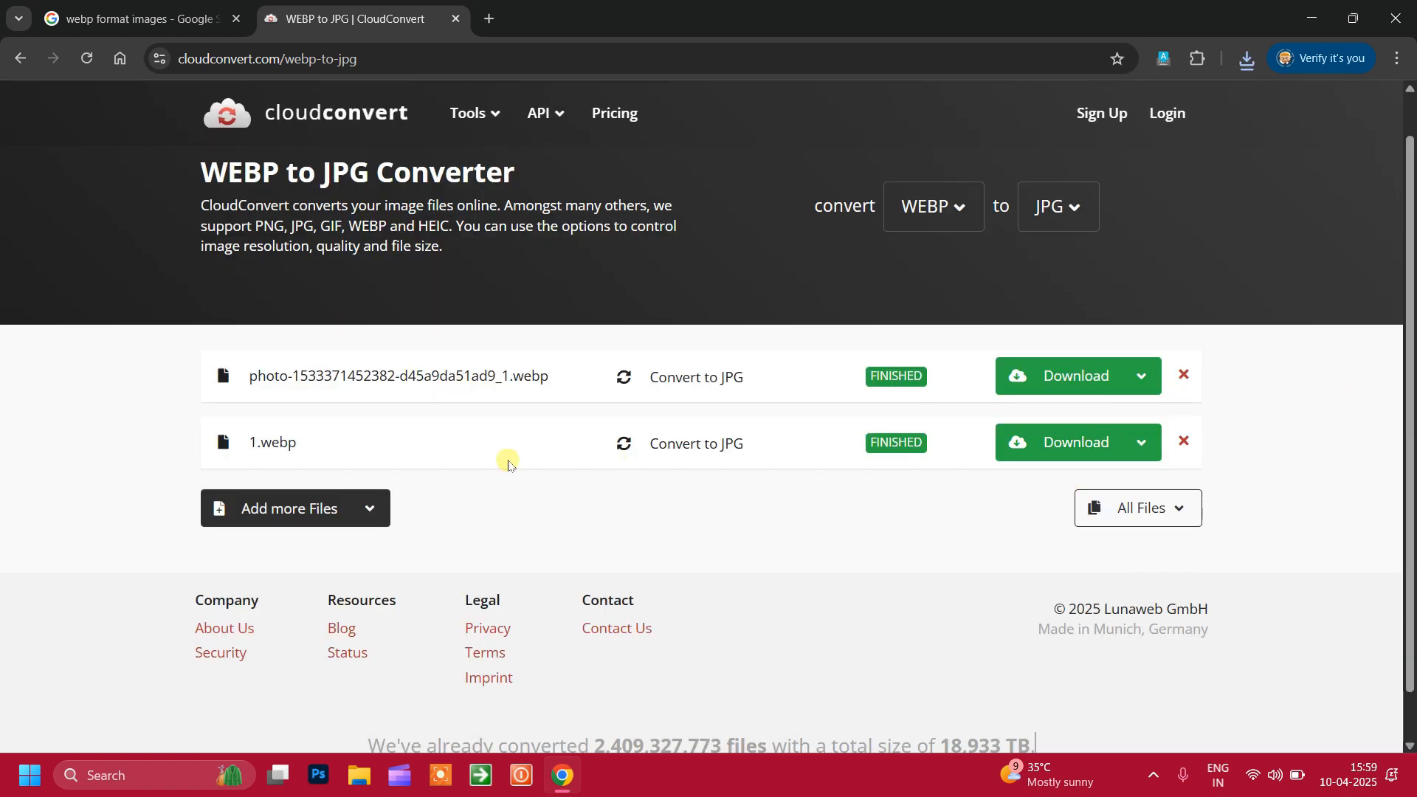
- Download the JPG converted from 1.webp and show the downloaded sunset photo in its folder
click(1067, 448)
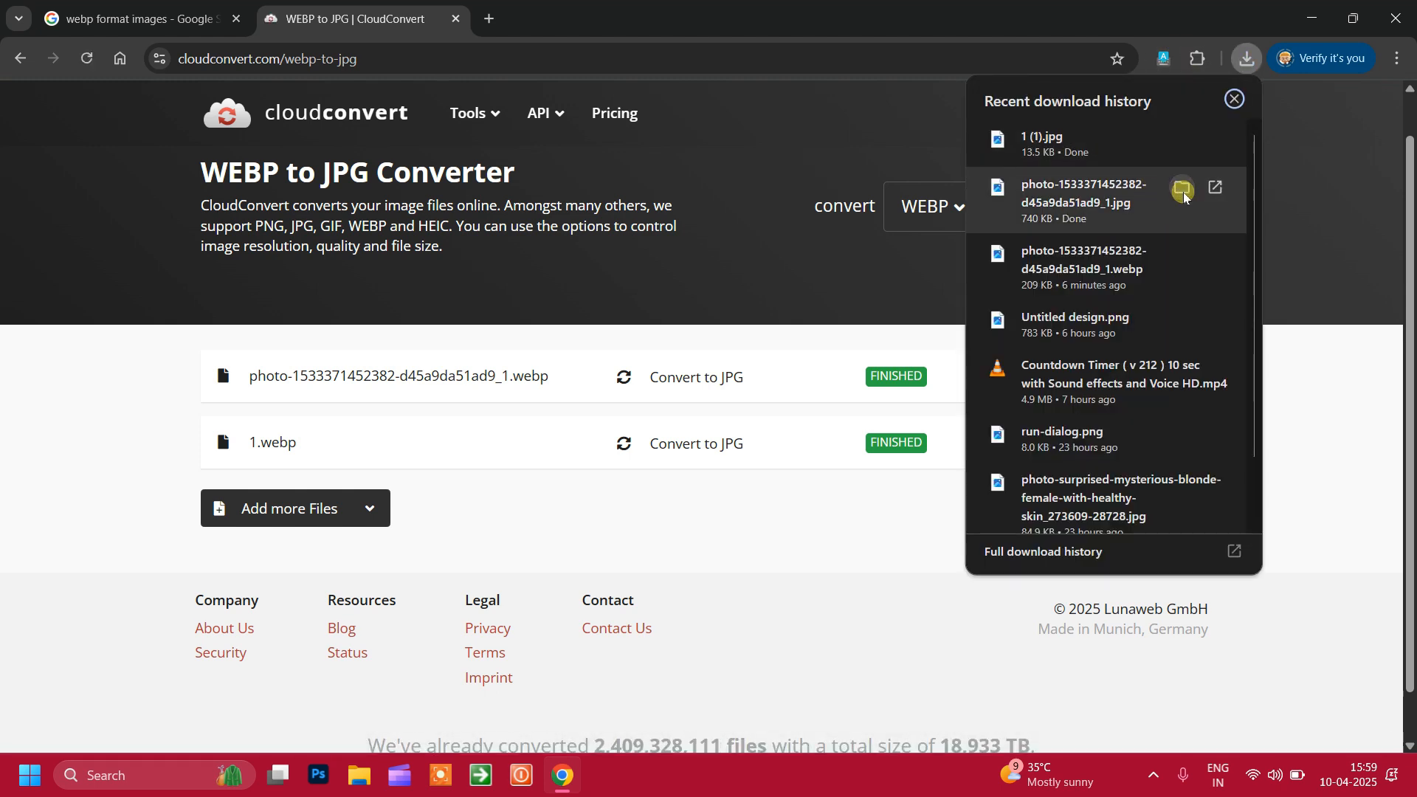
click(1183, 192)
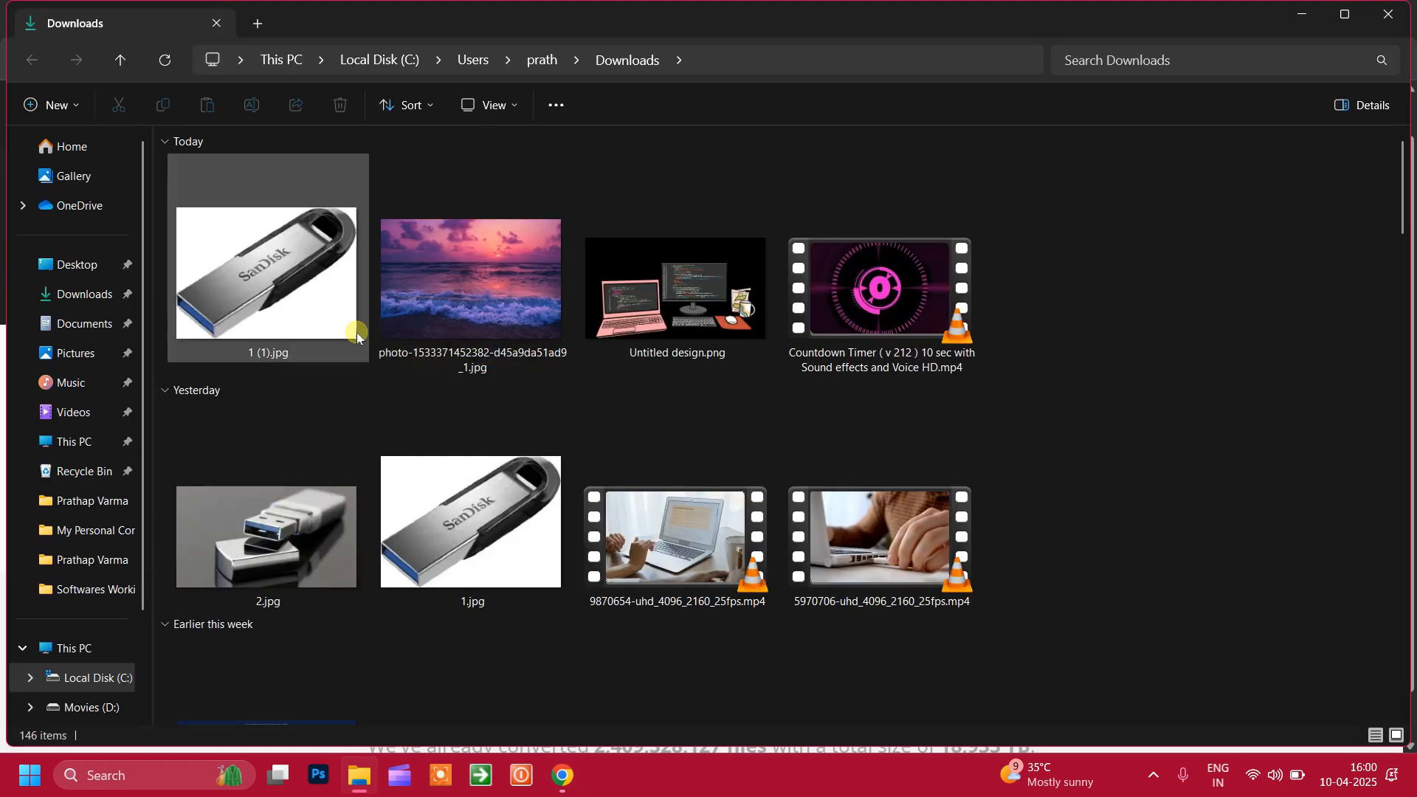
- Set the downloaded sunset JPG as the desktop background and minimize the open windows to show the desktop
click(450, 268)
right_click(450, 268)
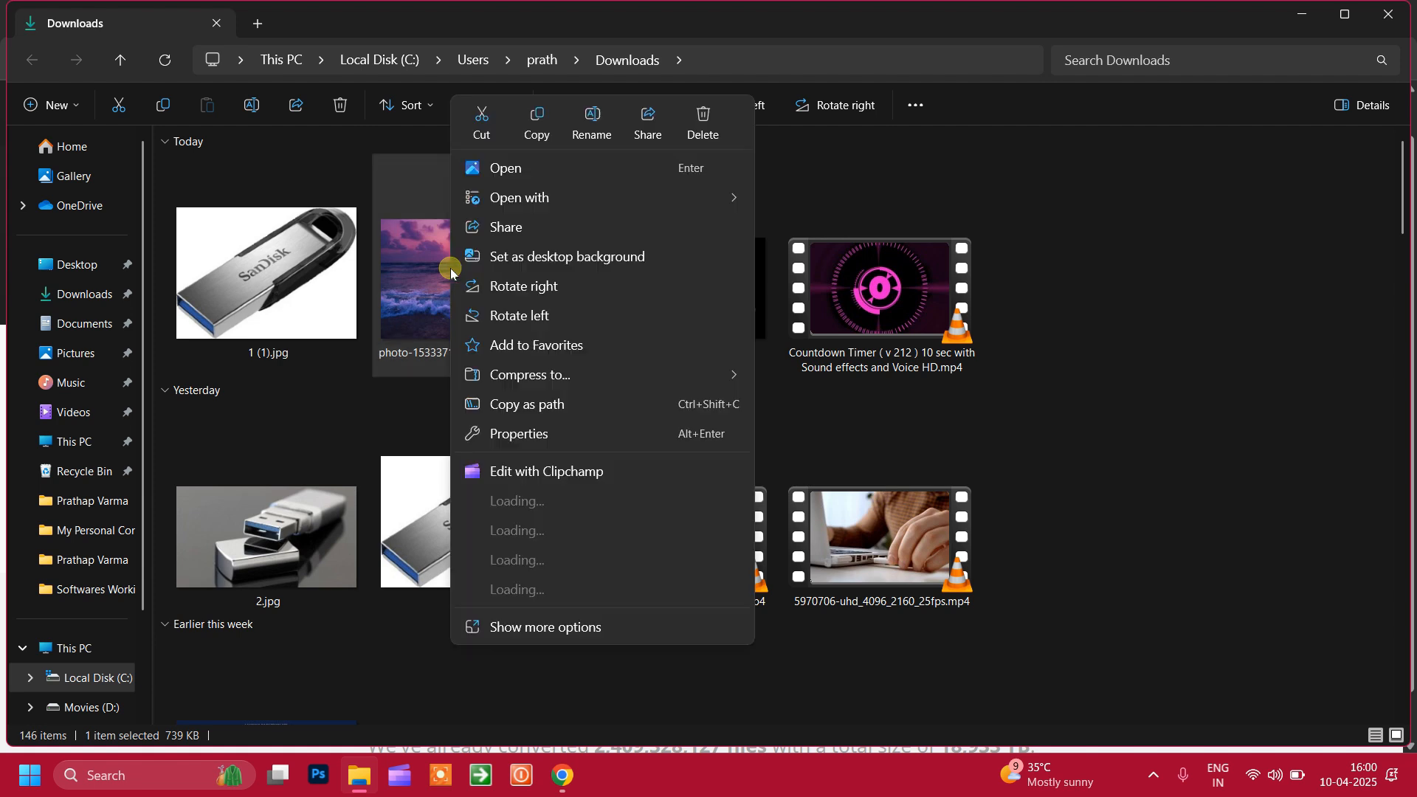
click(591, 258)
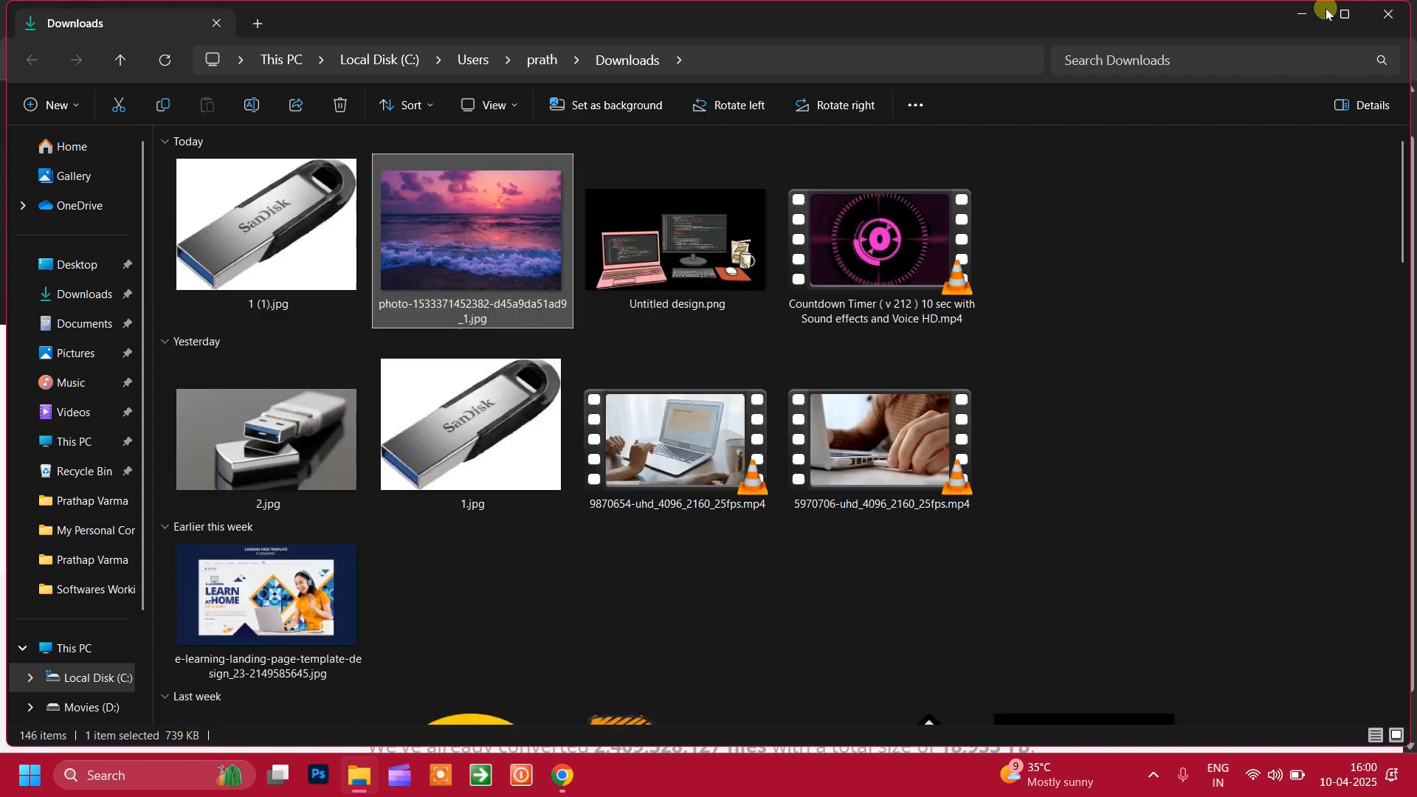
click(1304, 14)
click(1303, 17)
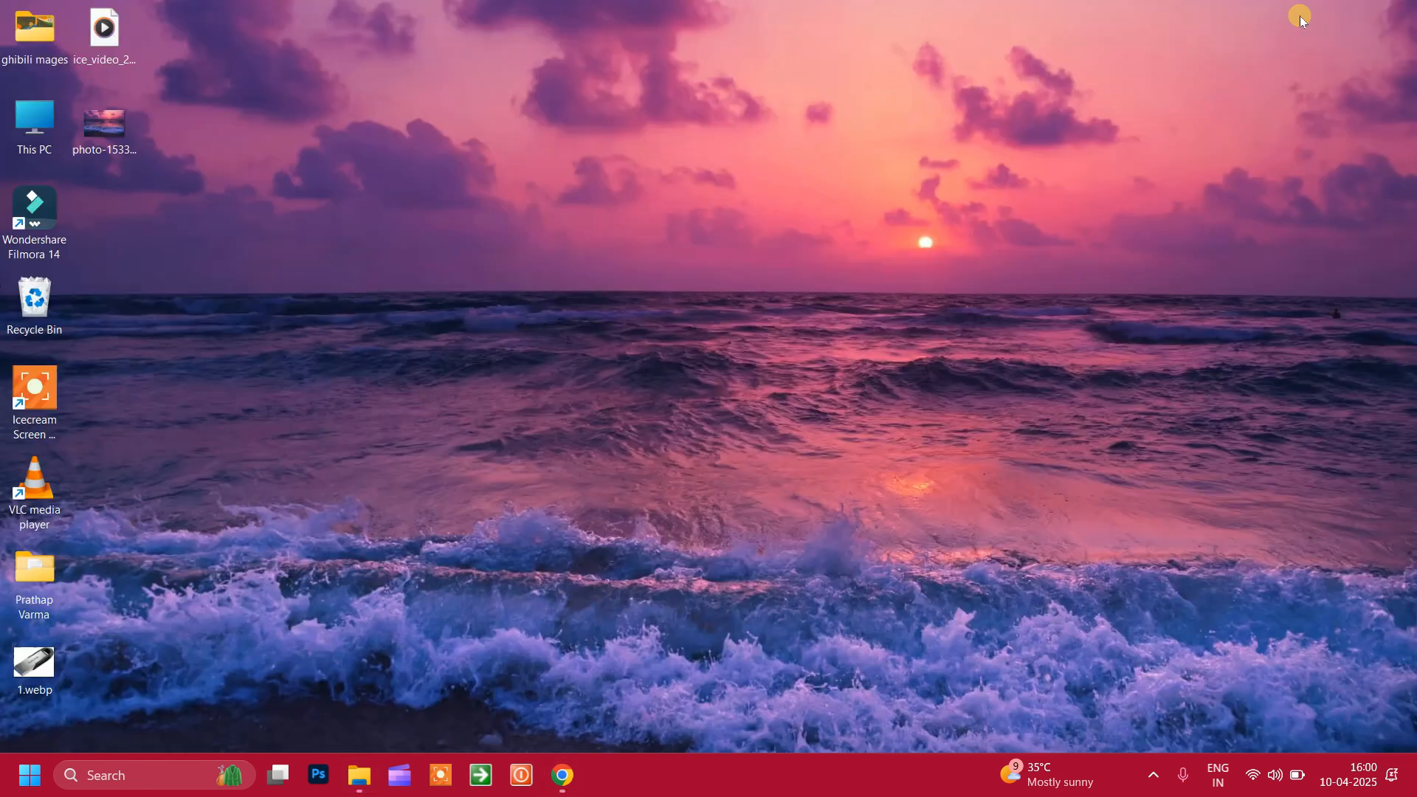